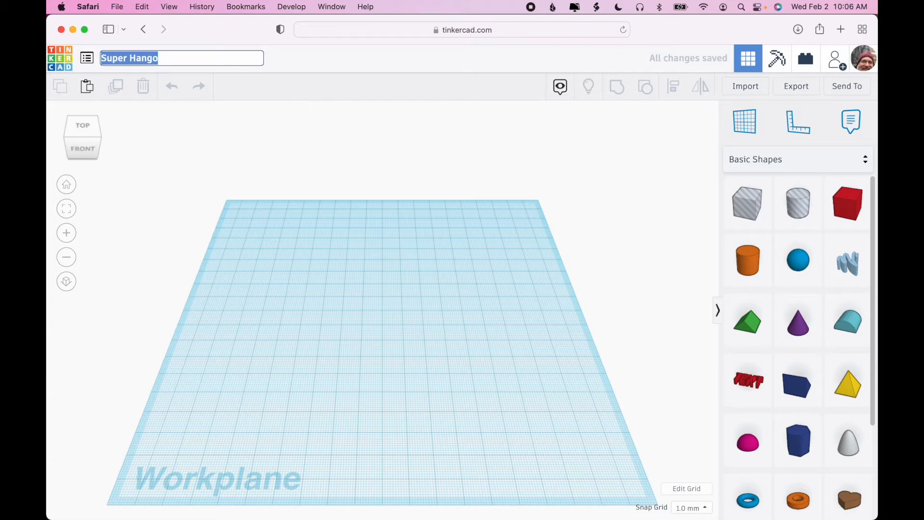
- Rename the design to Pawn
type("n")
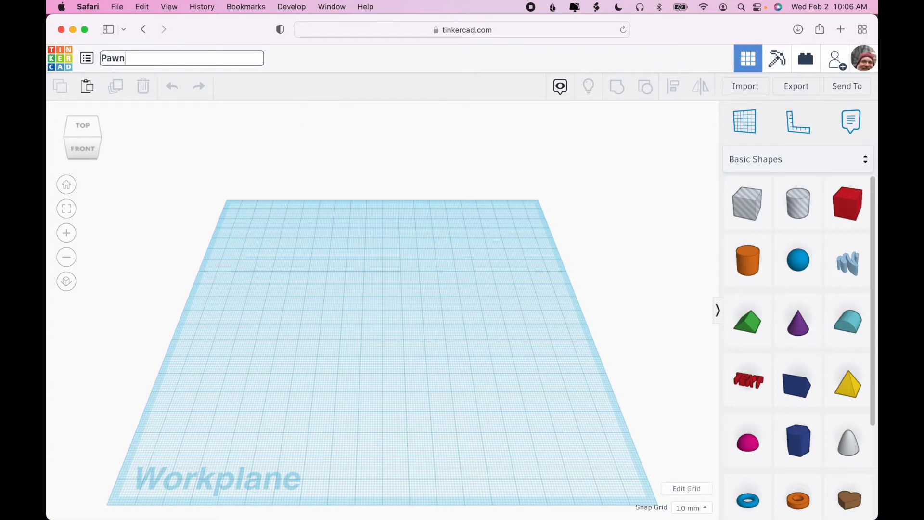
key("Return")
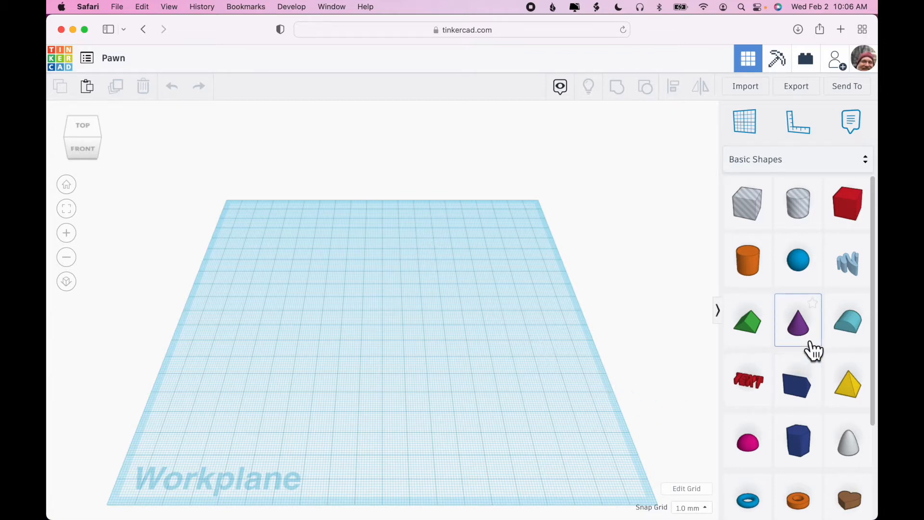
- Add a cylinder near the middle of the workplane and smooth it by setting its sides to 64
scroll(811, 351, "down", 3)
scroll(813, 351, "up", 3)
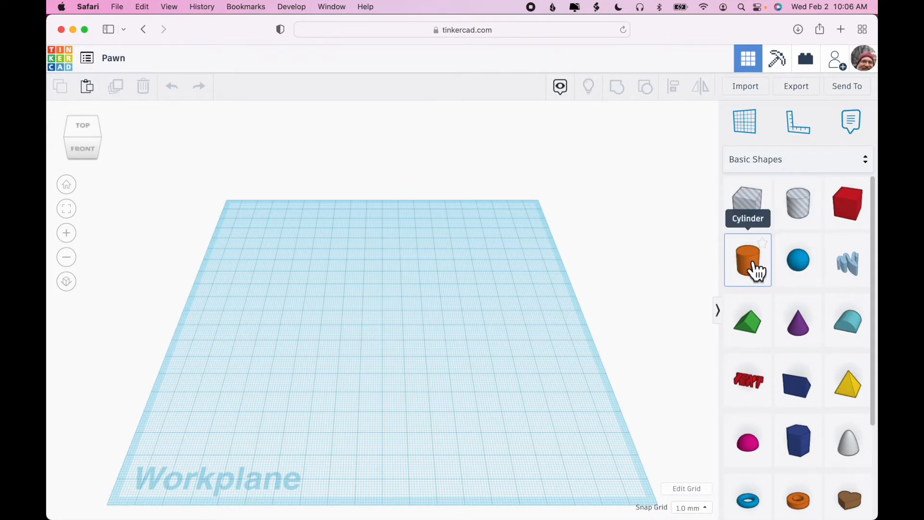
left_click_drag(755, 269, 381, 322)
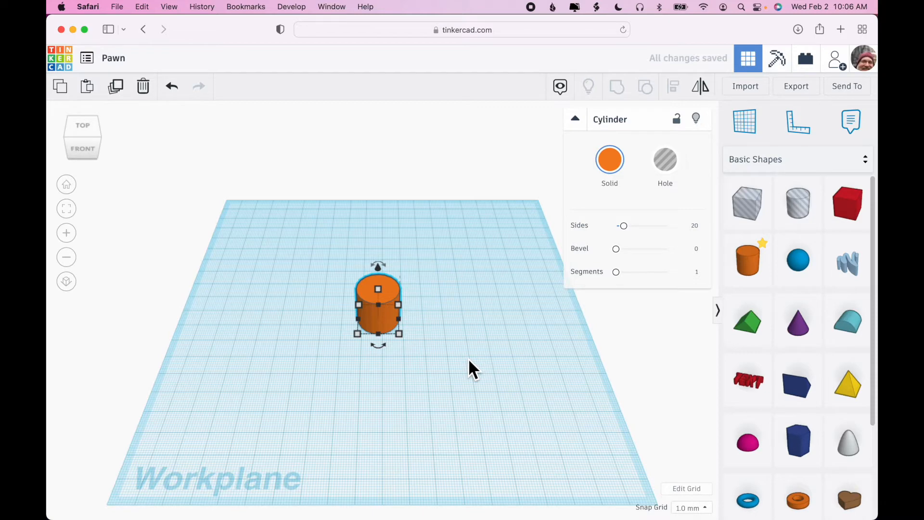
key("f")
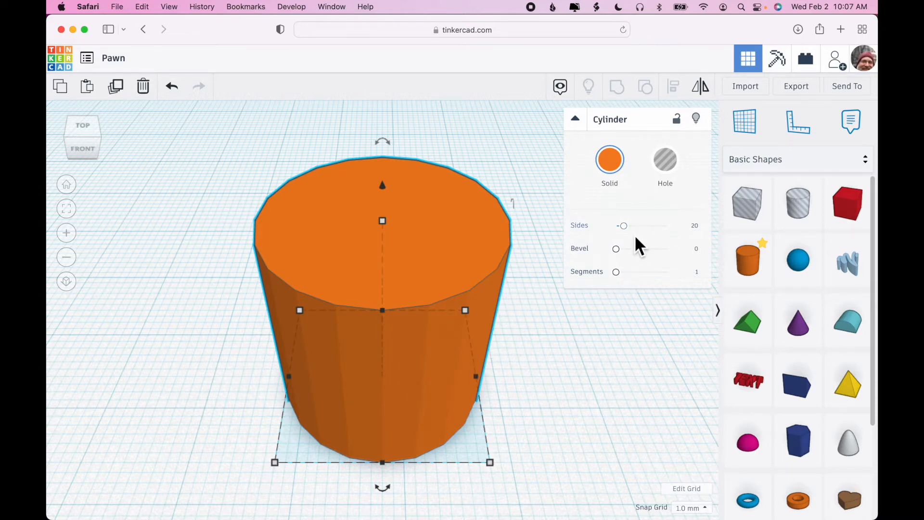
left_click_drag(624, 226, 697, 228)
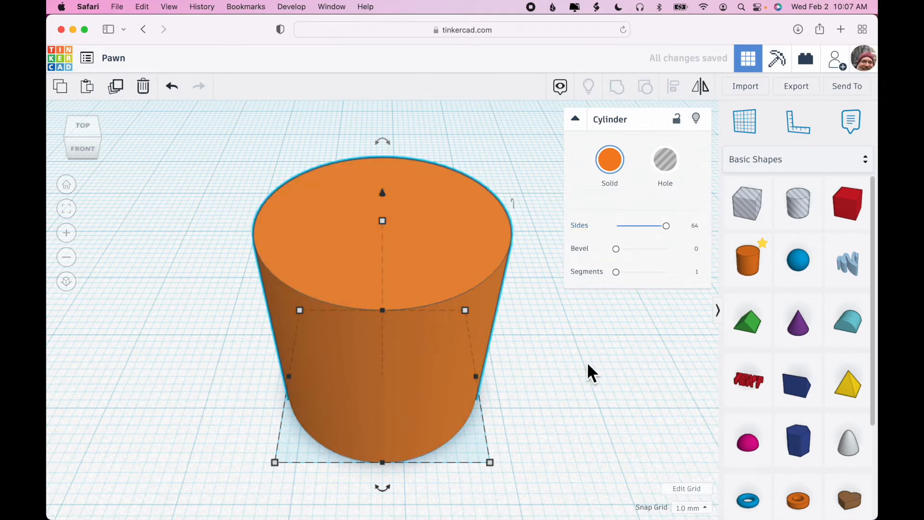
left_click(580, 122)
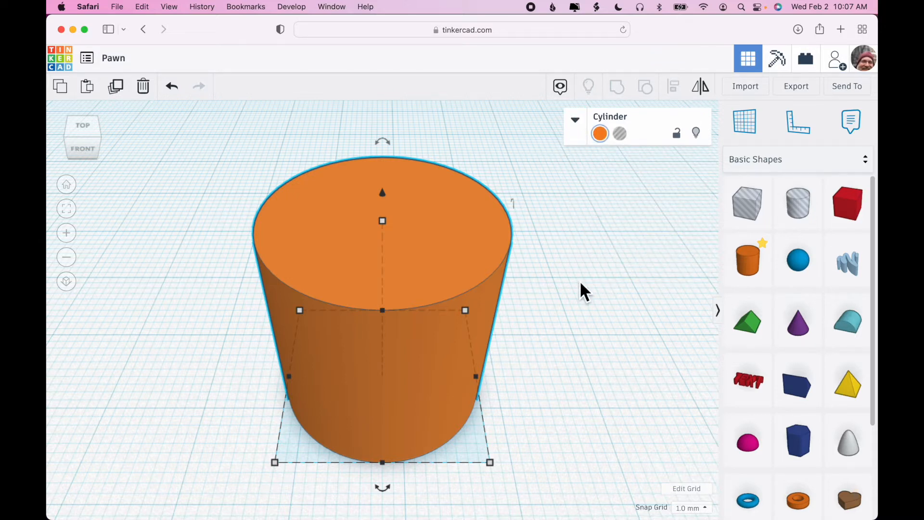
- Set the cylinder's height to 5 mm to make a flat disc
scroll(579, 289, "down", 4)
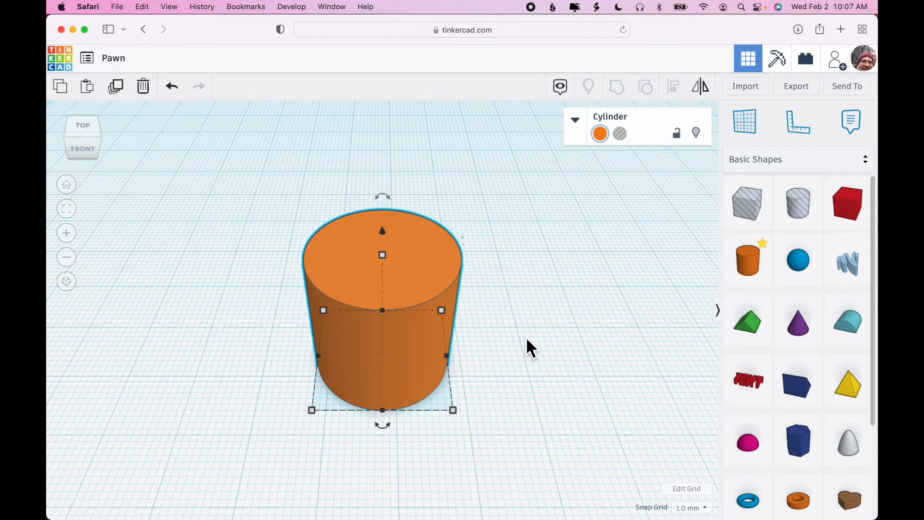
mouse_move(383, 255)
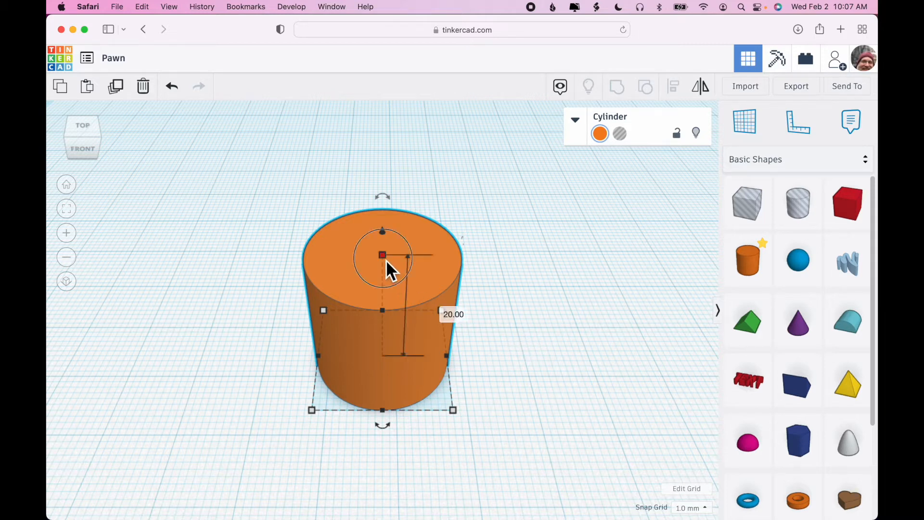
mouse_move(383, 259)
left_mouse_down()
mouse_move(381, 313)
mouse_move(388, 270)
left_mouse_up()
left_click(443, 316)
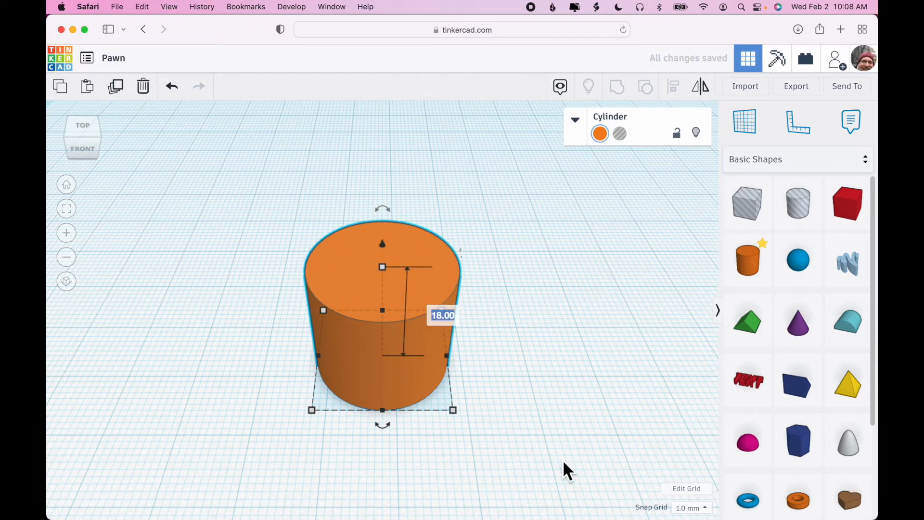
type("5")
key("Return")
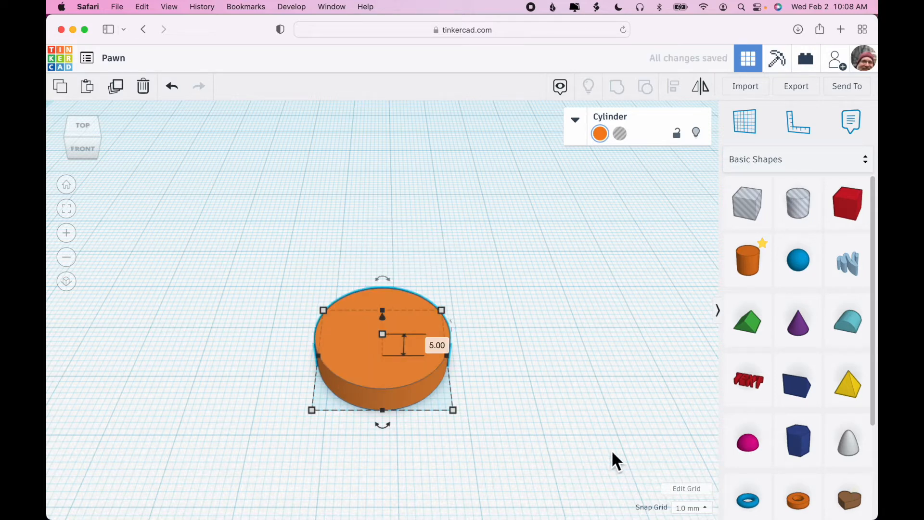
left_click(591, 400)
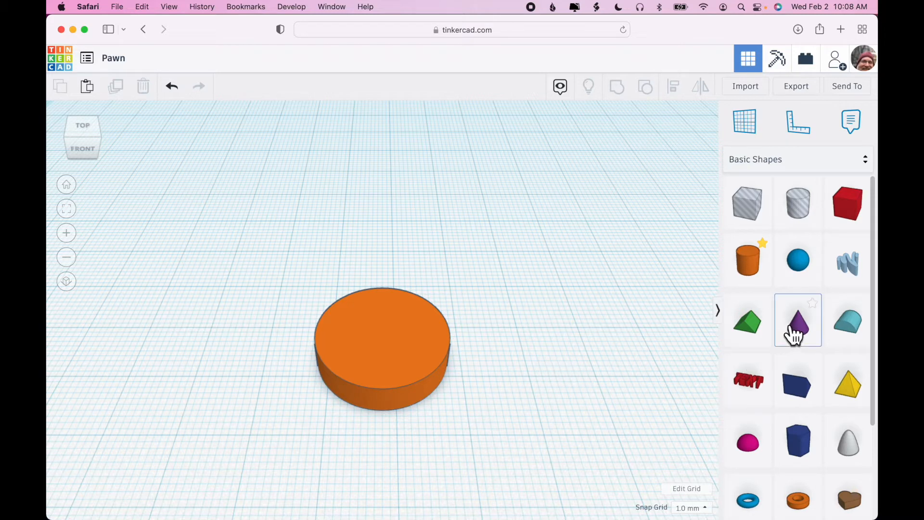
- Add a cone beside the cylinder and set its base to 15 by 15 mm
left_click_drag(797, 322, 541, 345)
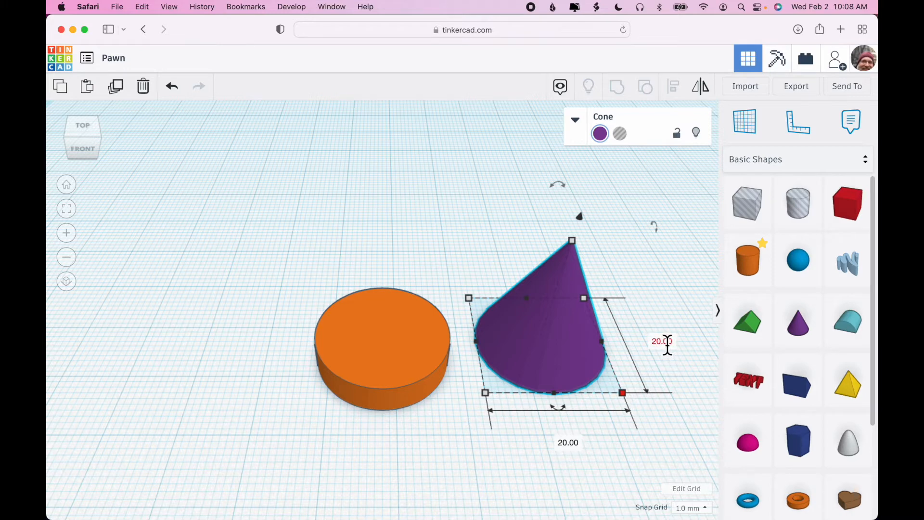
left_click(667, 343)
type("15")
key("Tab")
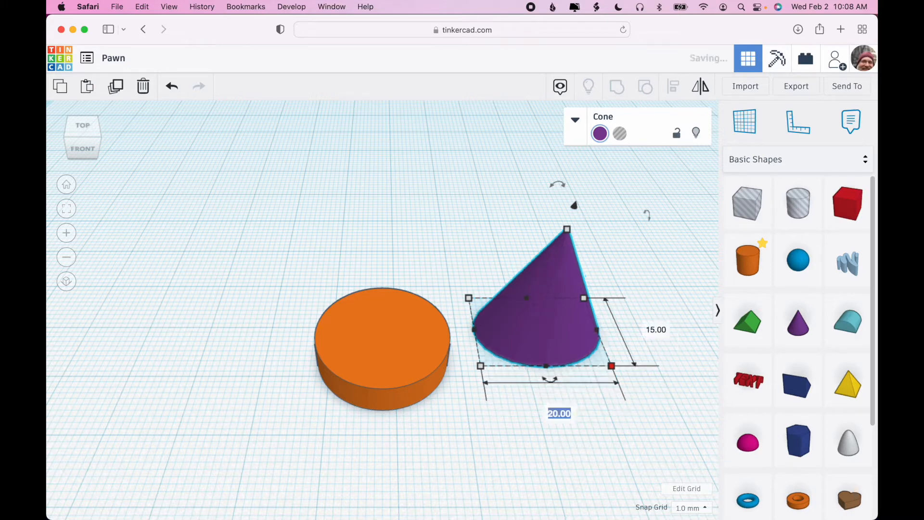
type("15")
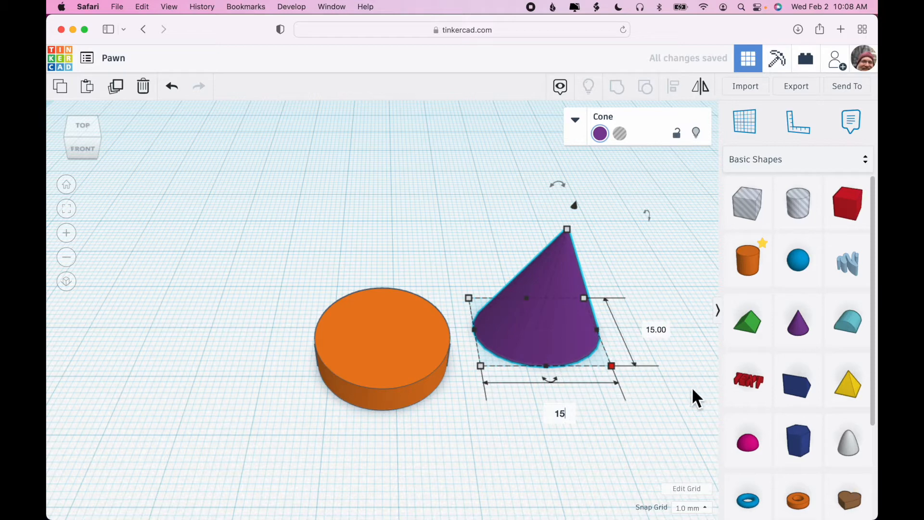
left_click(652, 417)
left_click(634, 336)
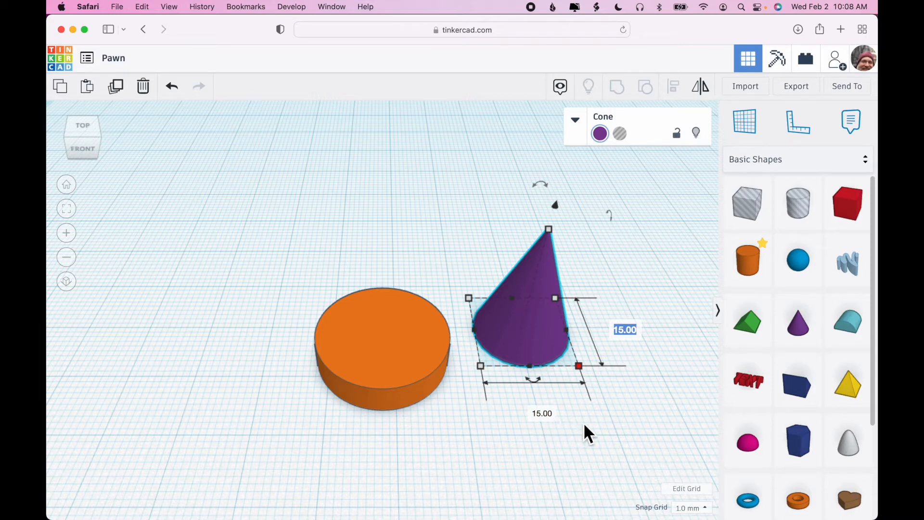
key("Return")
- Move the cone onto the orange cylinder so that it sits roughly in the middle when seen from above
left_click_drag(547, 305, 392, 345)
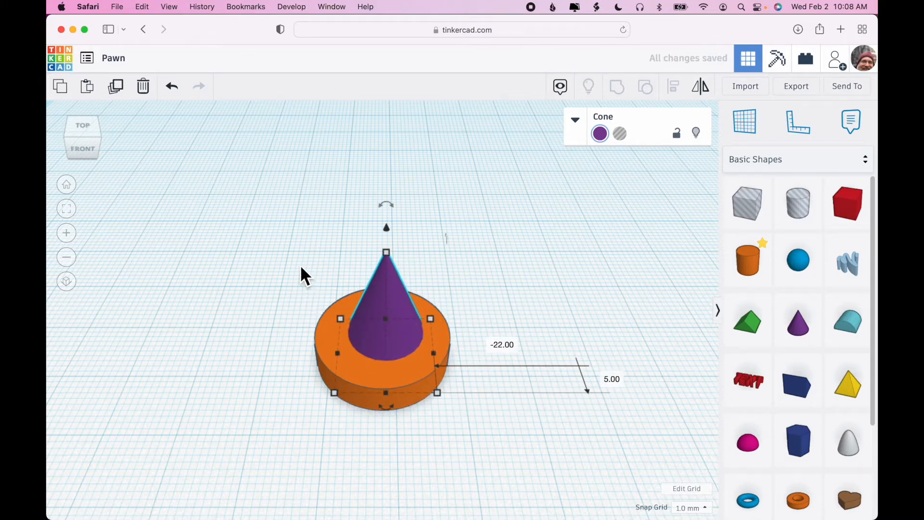
mouse_move(571, 248)
right_mouse_down()
mouse_move(568, 313)
mouse_move(573, 254)
mouse_move(574, 262)
right_mouse_up()
mouse_move(570, 335)
right_mouse_down()
mouse_move(565, 365)
mouse_move(536, 362)
mouse_move(519, 306)
mouse_move(558, 335)
right_mouse_up()
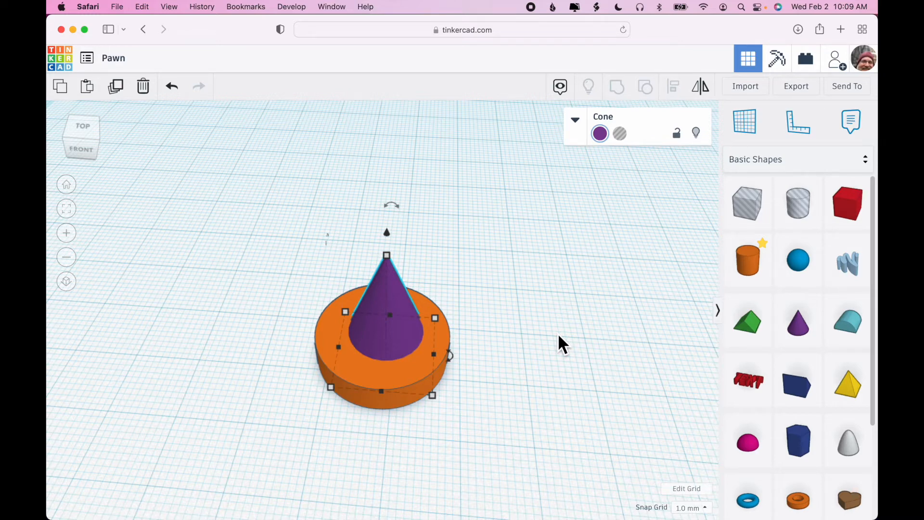
right_click_drag(557, 333, 526, 322)
left_click_drag(368, 322, 377, 322)
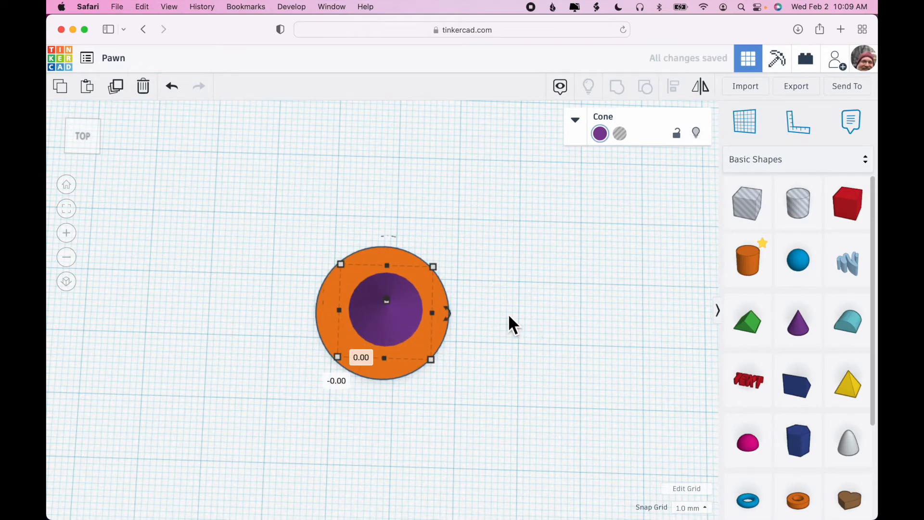
left_click(304, 210)
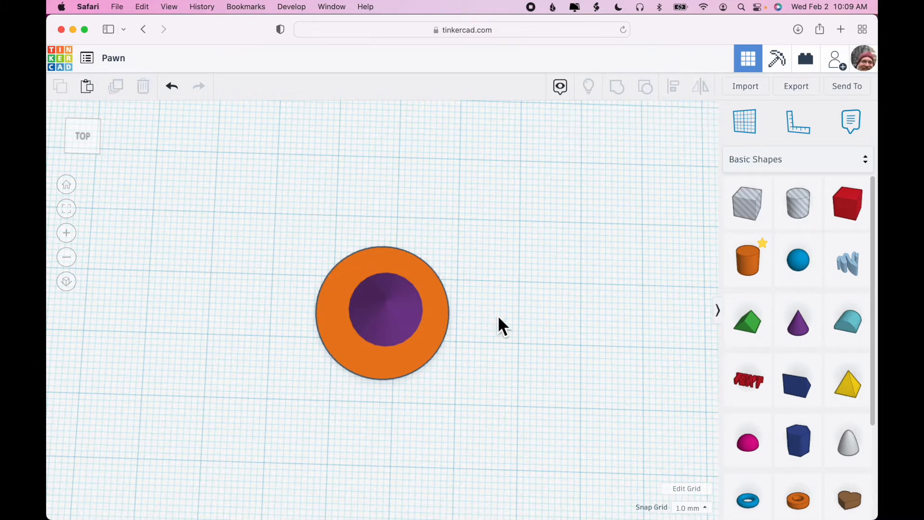
- Group the cone and the cylinder into one shape, and undo the grouping
right_click_drag(513, 299, 509, 243)
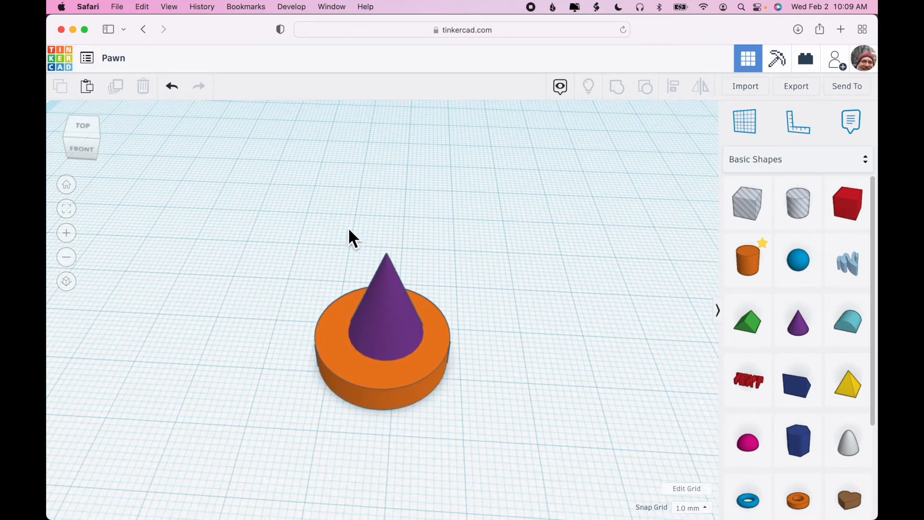
left_click_drag(241, 246, 537, 427)
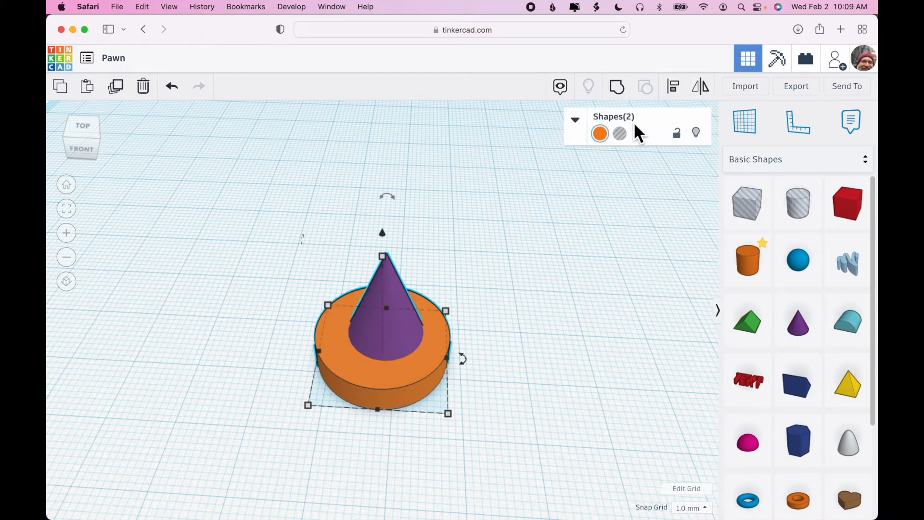
left_click(620, 85)
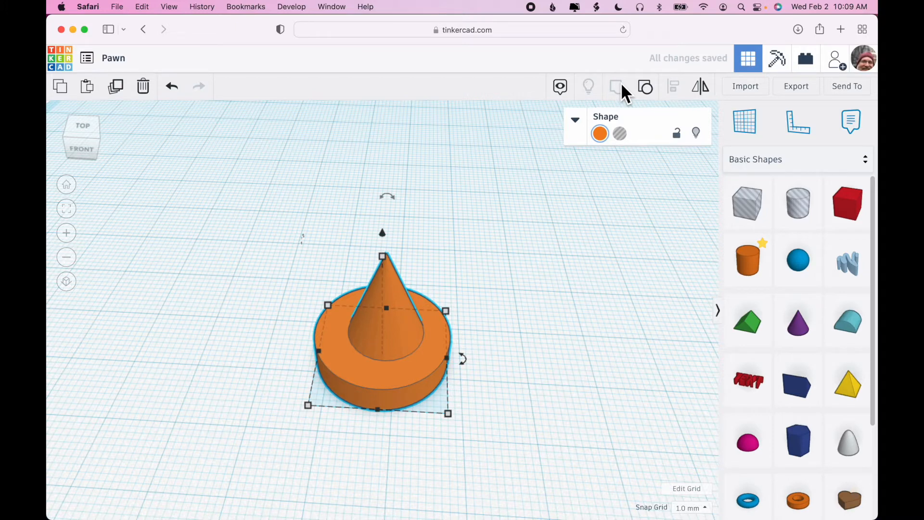
left_click(171, 87)
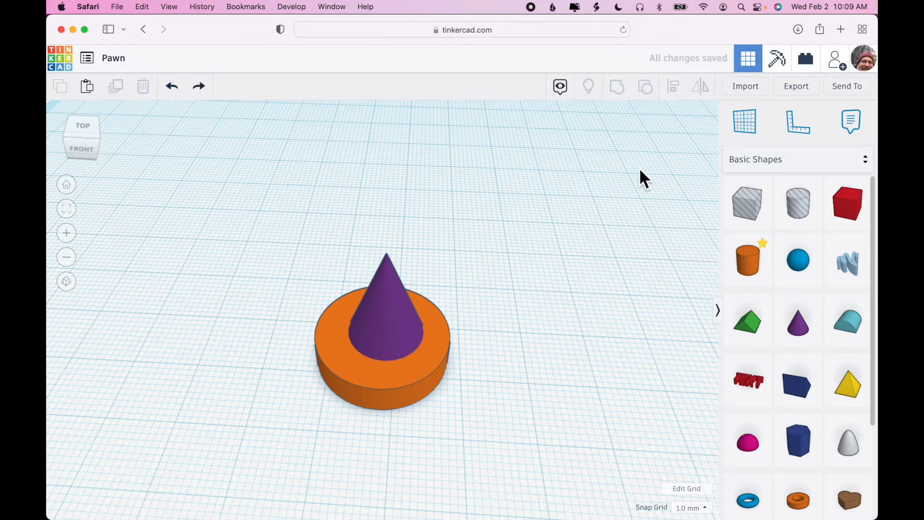
- Align the cone and the cylinder on their centres in both horizontal directions
left_click_drag(282, 213, 470, 384)
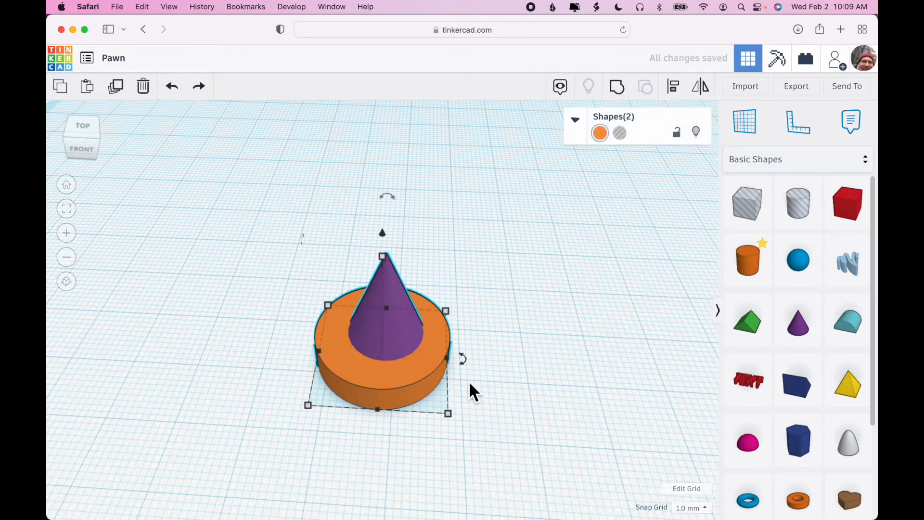
left_click(676, 89)
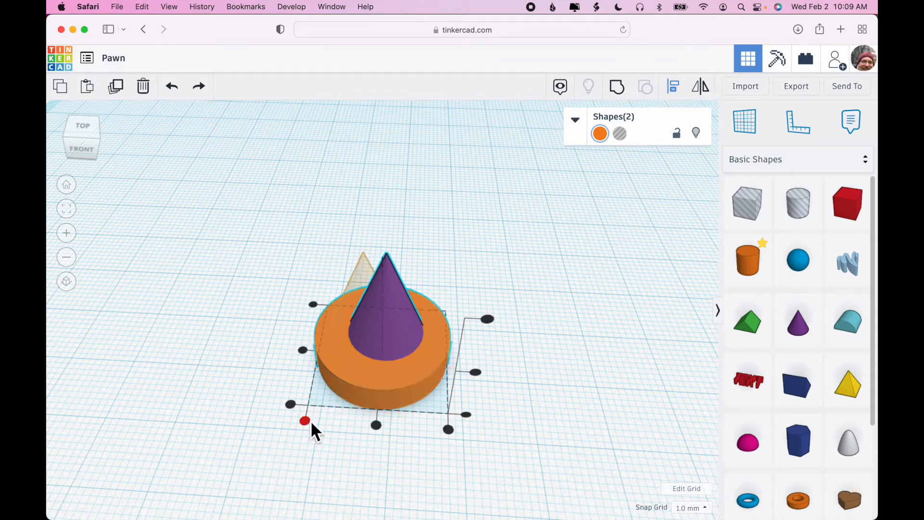
left_click(303, 352)
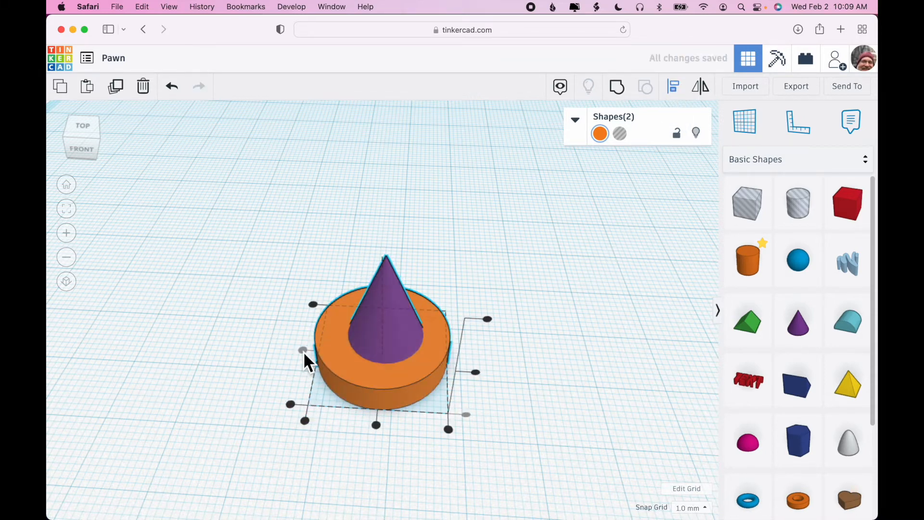
left_click(377, 425)
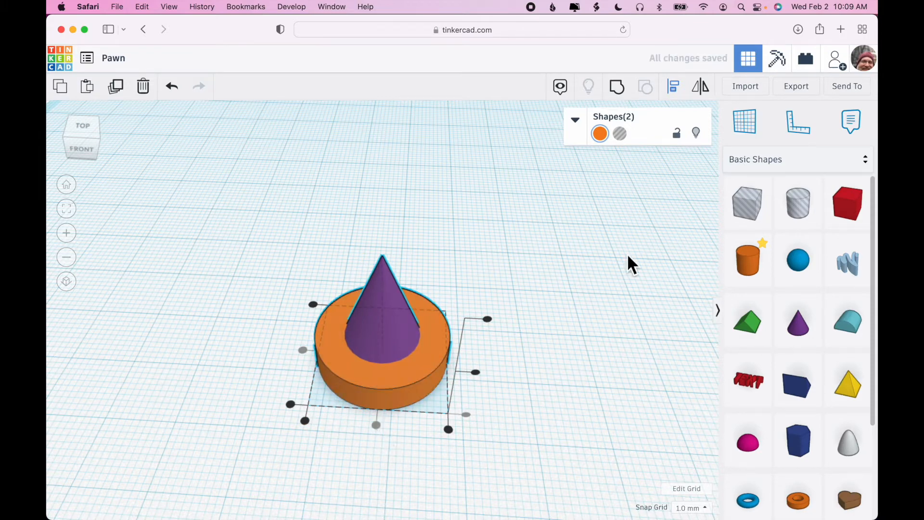
- Group the aligned cone and cylinder into one shape and move it about 3 mm to the right and 7 mm back
left_click(618, 86)
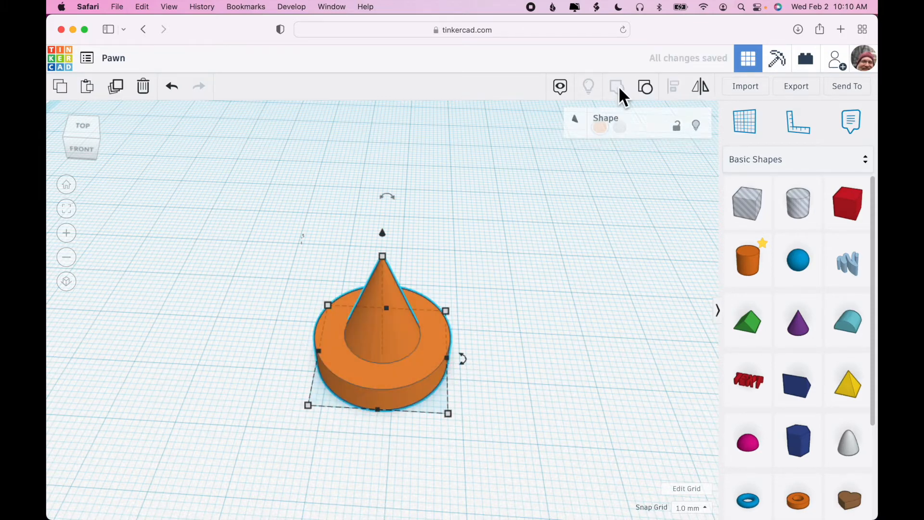
left_click(576, 339)
right_click_drag(576, 339, 589, 317)
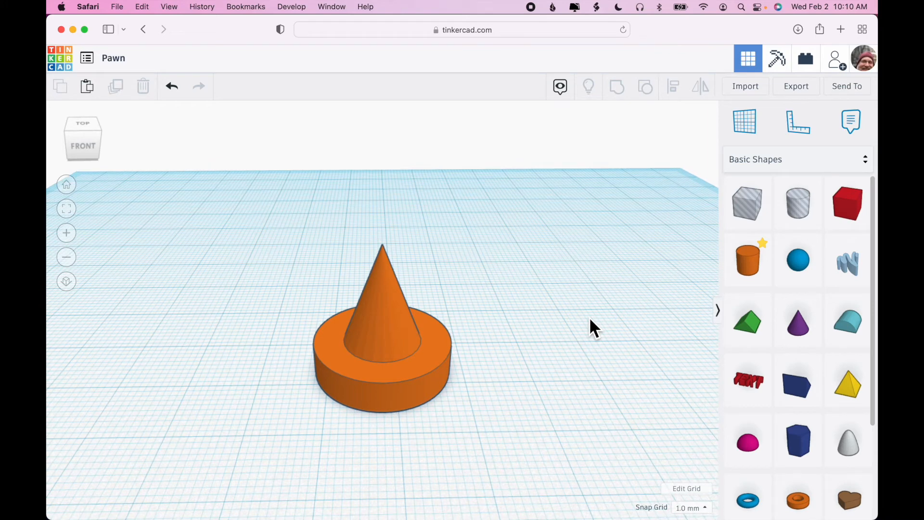
right_click_drag(589, 317, 562, 327)
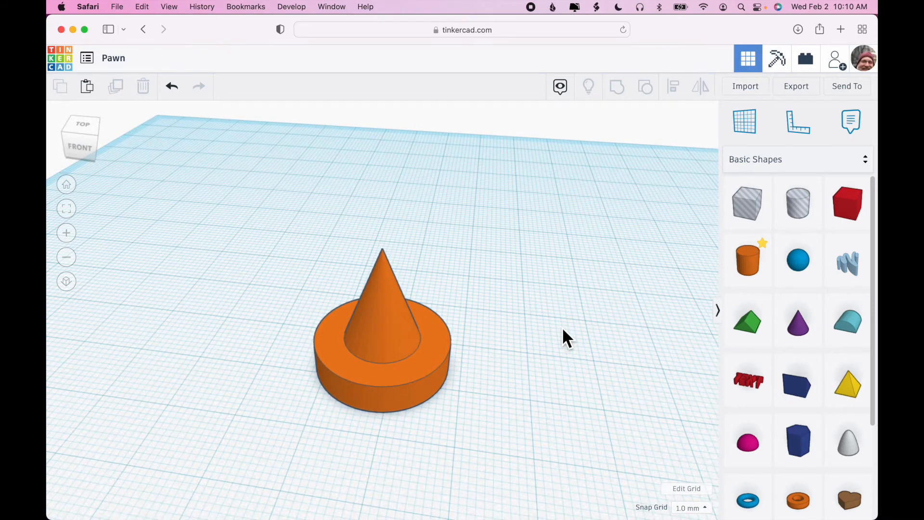
left_click_drag(382, 342, 411, 314)
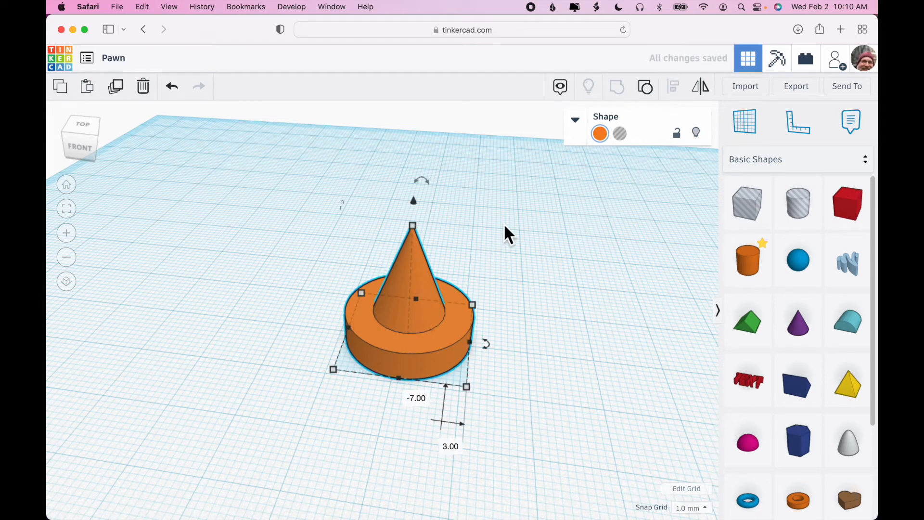
- Ungroup the combined shape and select only the purple cone
left_click(646, 90)
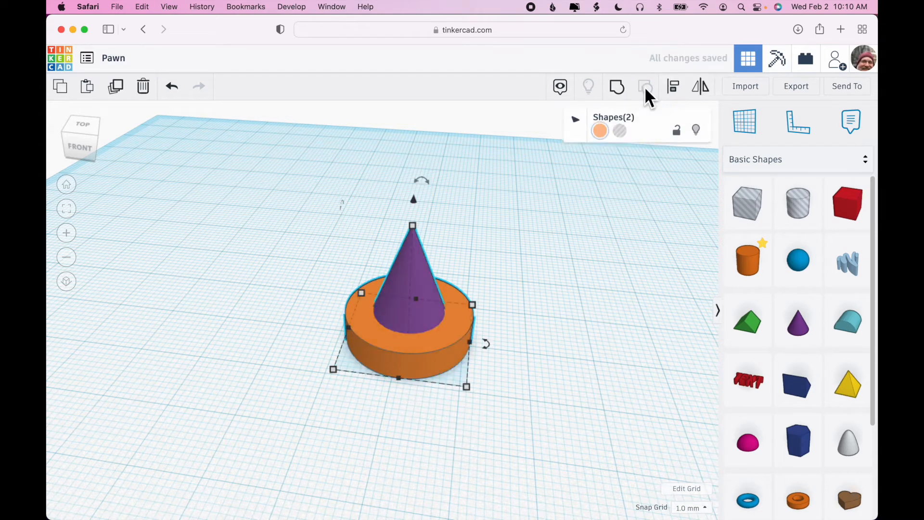
left_click(588, 284)
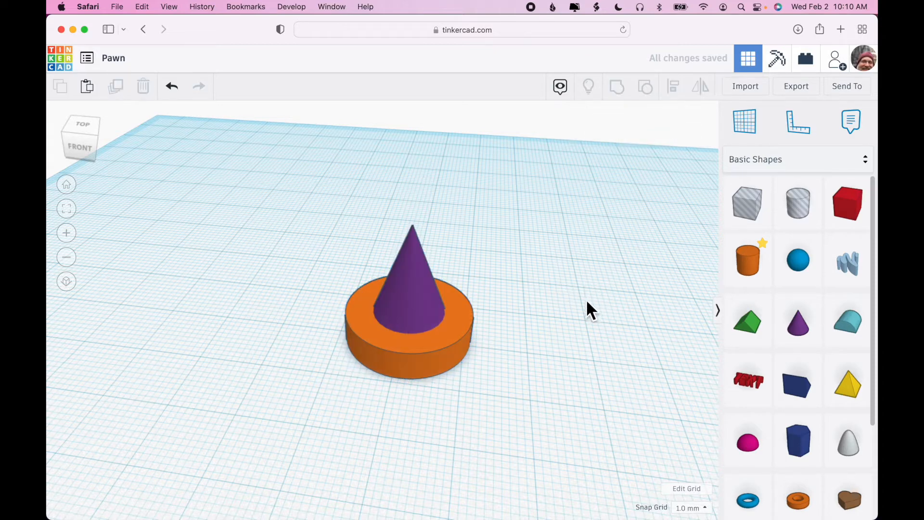
left_click(416, 268)
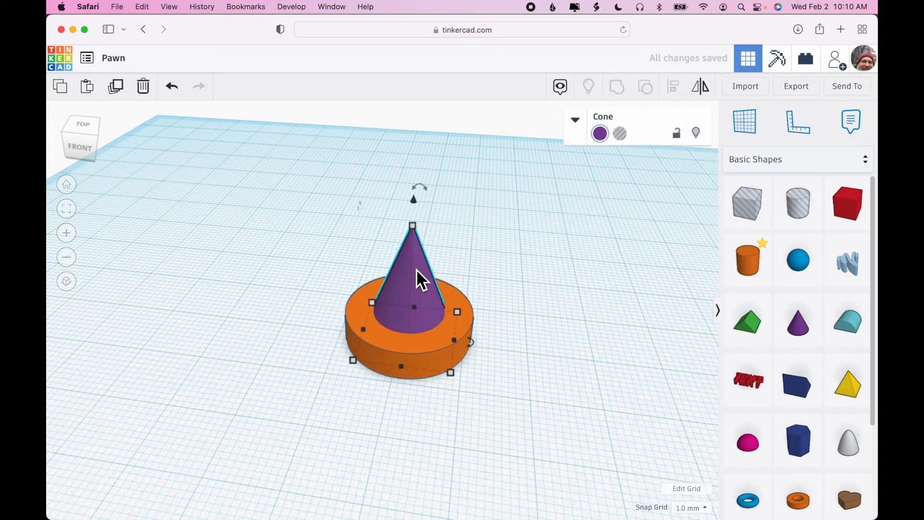
- Set the purple cone's height to 30 mm
left_click_drag(416, 233, 416, 186)
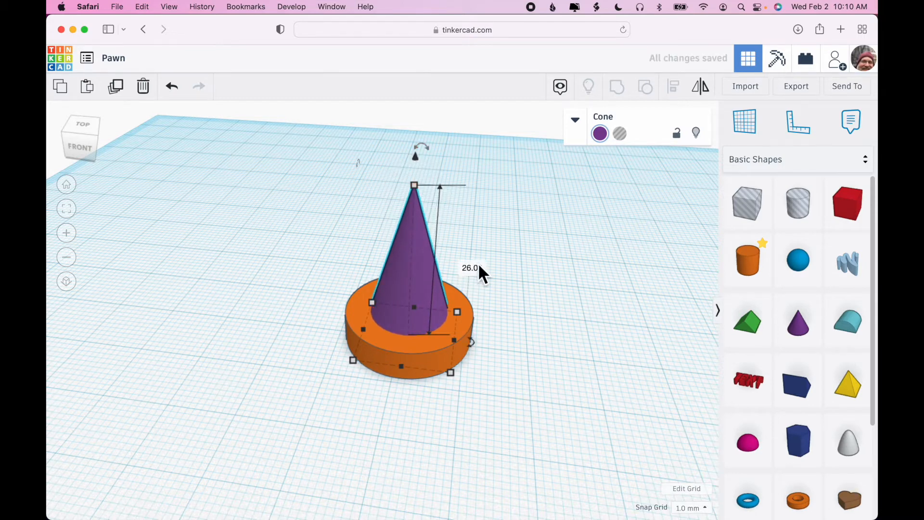
left_click(474, 268)
type("30")
key("Return")
left_click(594, 337)
- Group the taller cone with the cylinder base into one shape, and ungroup them again
left_click_drag(585, 340, 337, 251)
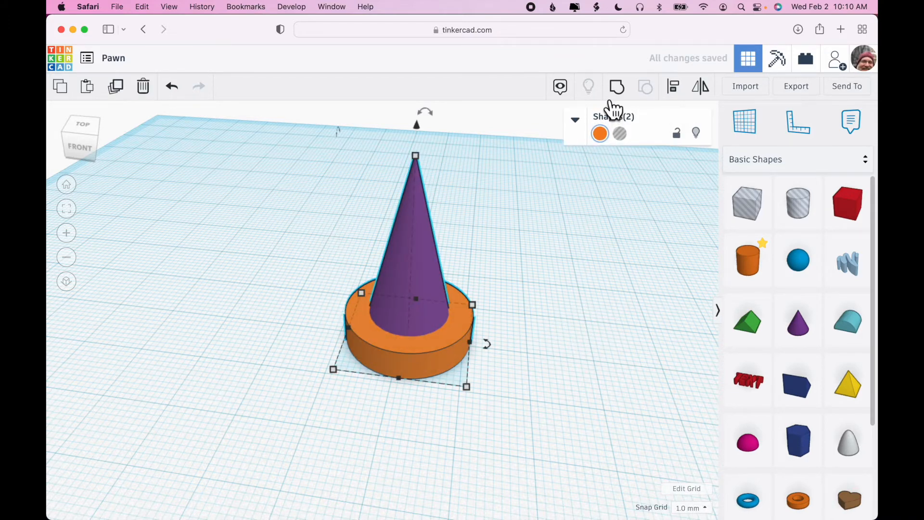
left_click(616, 88)
mouse_move(574, 319)
right_mouse_down()
mouse_move(612, 285)
mouse_move(588, 237)
mouse_move(577, 322)
mouse_move(592, 325)
mouse_move(581, 335)
mouse_move(566, 332)
right_mouse_up()
scroll(591, 324, "down", 4)
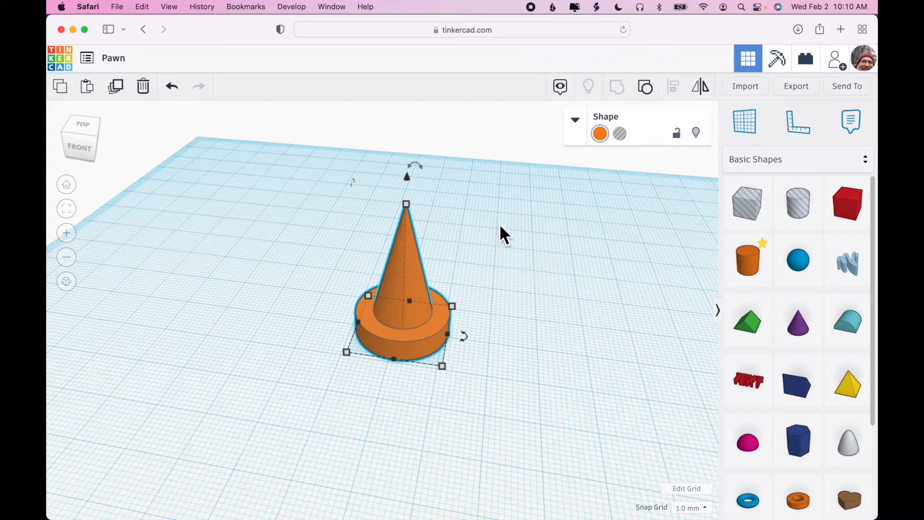
left_click(499, 256)
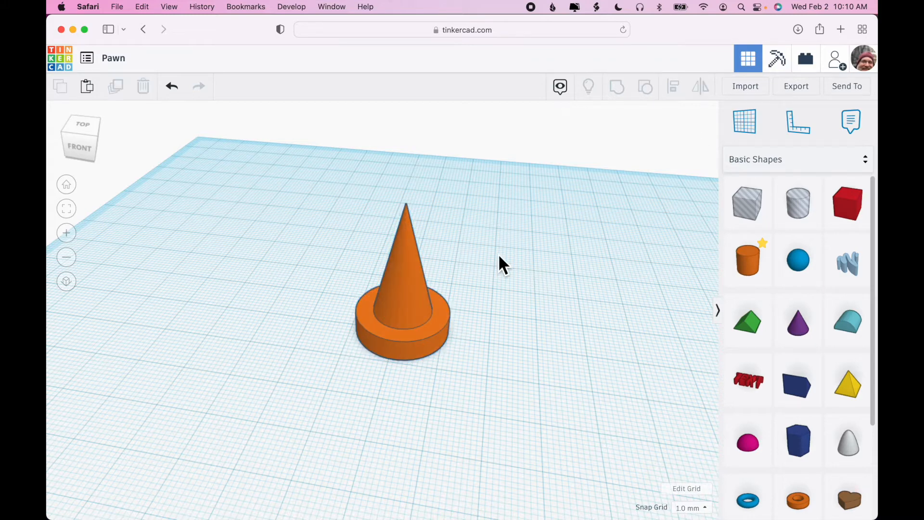
left_click(412, 280)
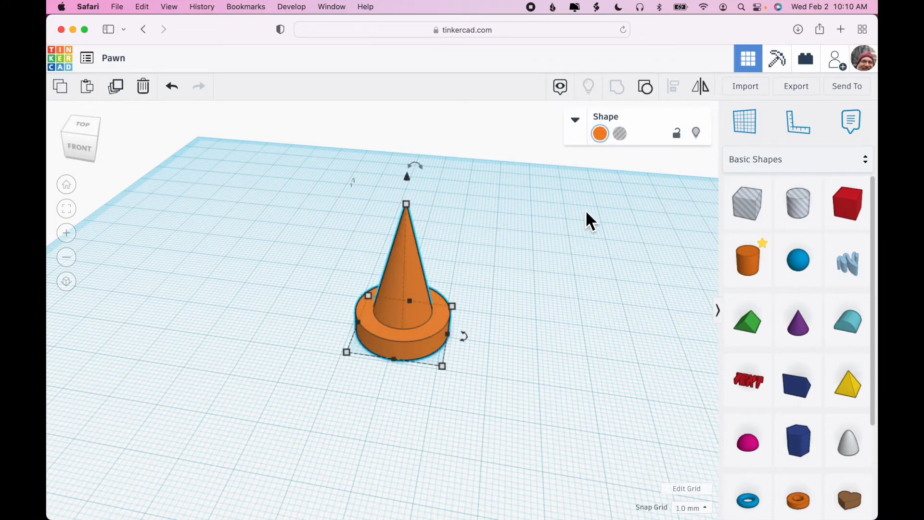
left_click(647, 89)
left_click(571, 284)
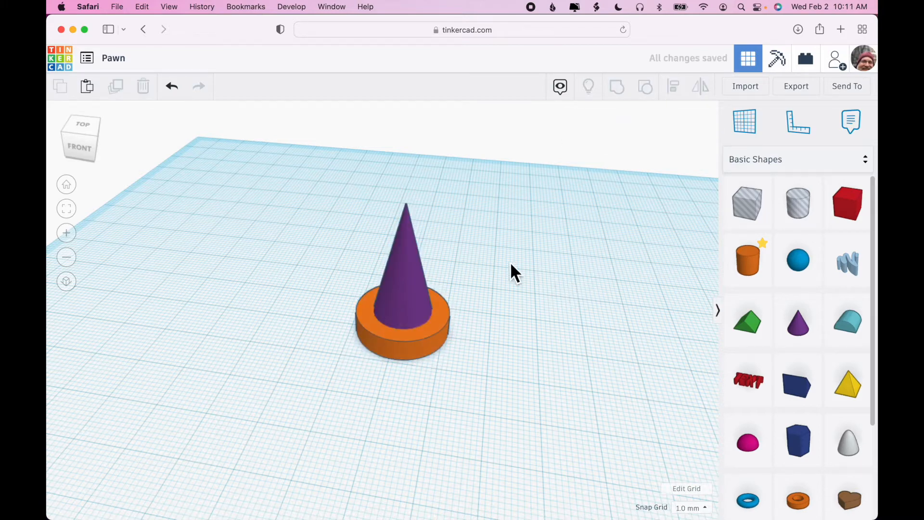
- Duplicate the purple cone in place and rotate the copy -180° in the front plane so it stands upside down
left_click(404, 267)
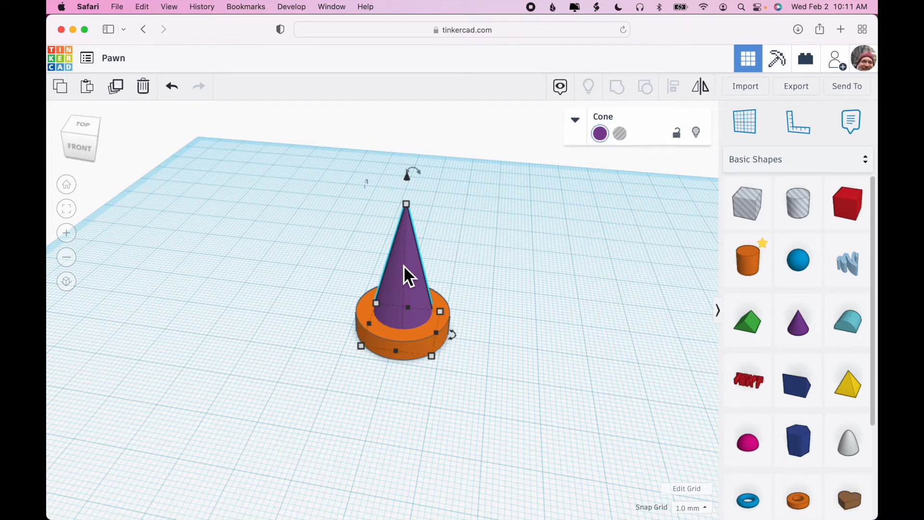
left_click(116, 89)
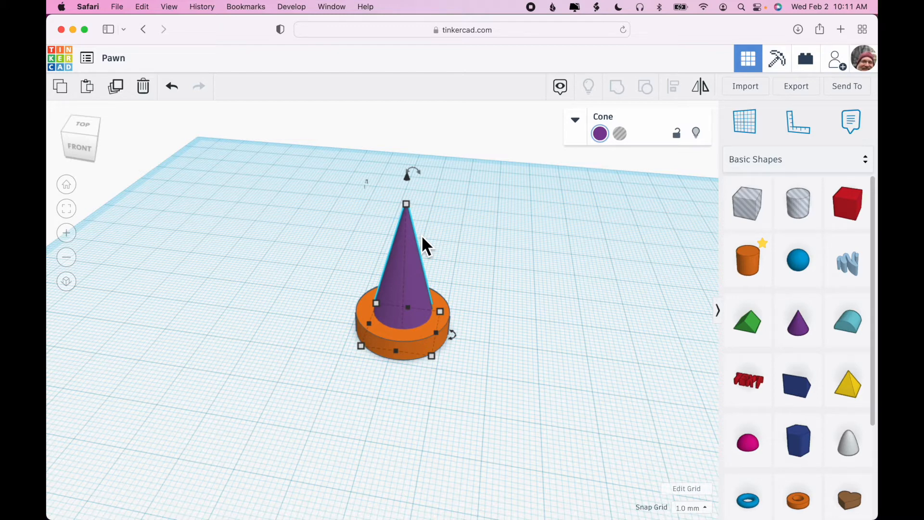
right_click_drag(490, 319, 519, 300)
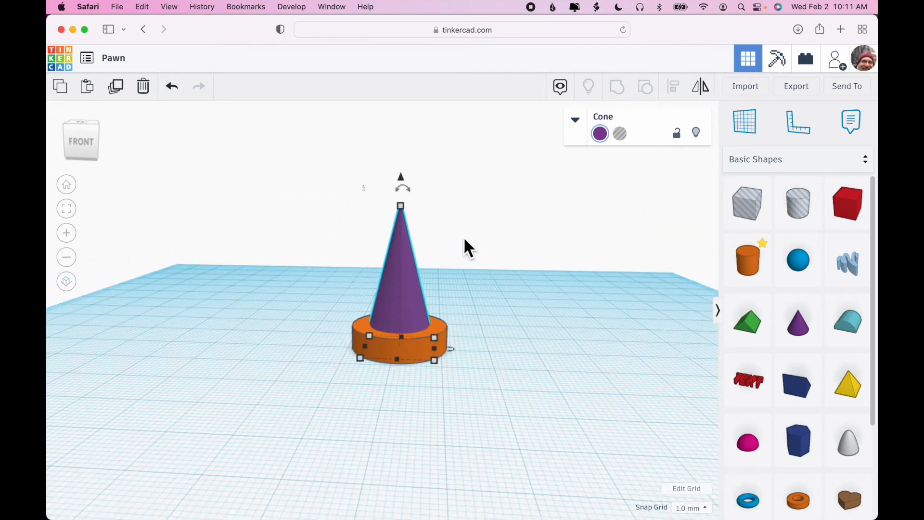
mouse_move(414, 192)
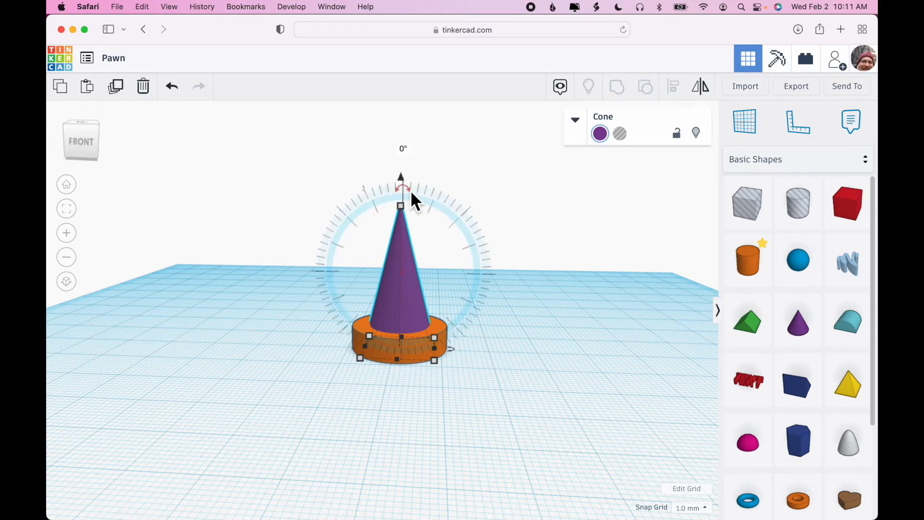
left_click_drag(411, 192, 402, 342)
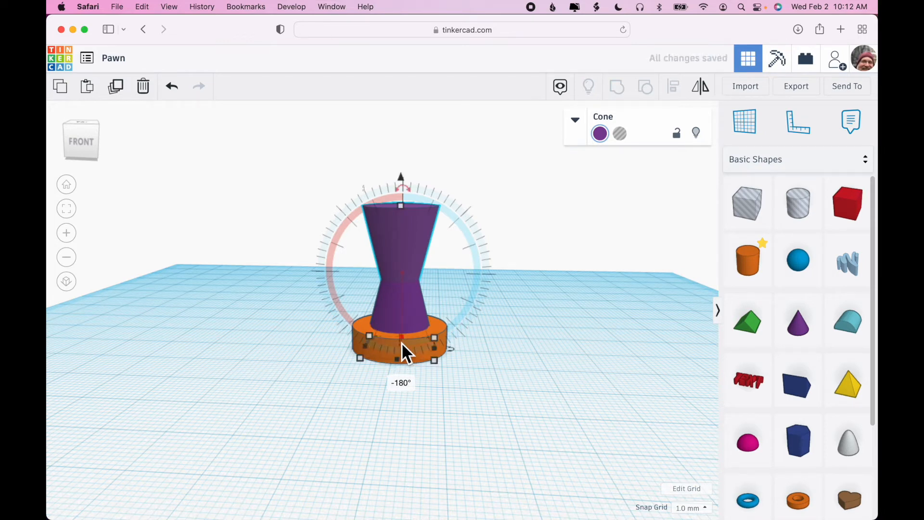
left_click(402, 384)
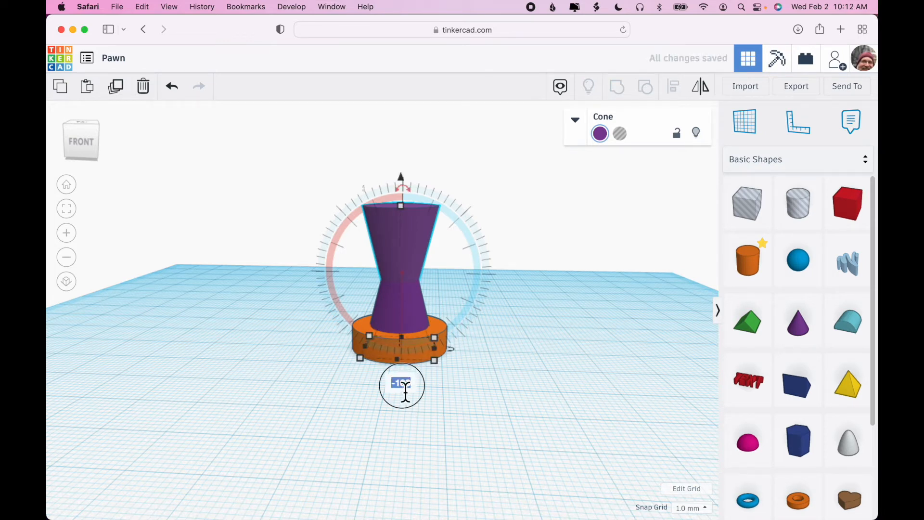
left_click(468, 413)
left_click(468, 413)
mouse_move(548, 373)
right_mouse_down()
mouse_move(549, 388)
mouse_move(548, 353)
mouse_move(549, 386)
right_mouse_up()
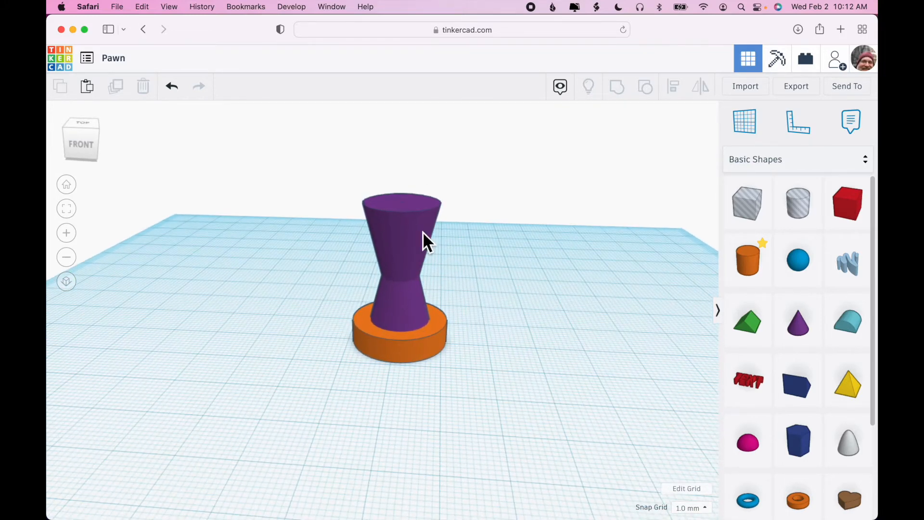
- Set the upside-down cone's width and length to 10 mm each
left_click(409, 210)
right_click_drag(564, 293, 563, 332)
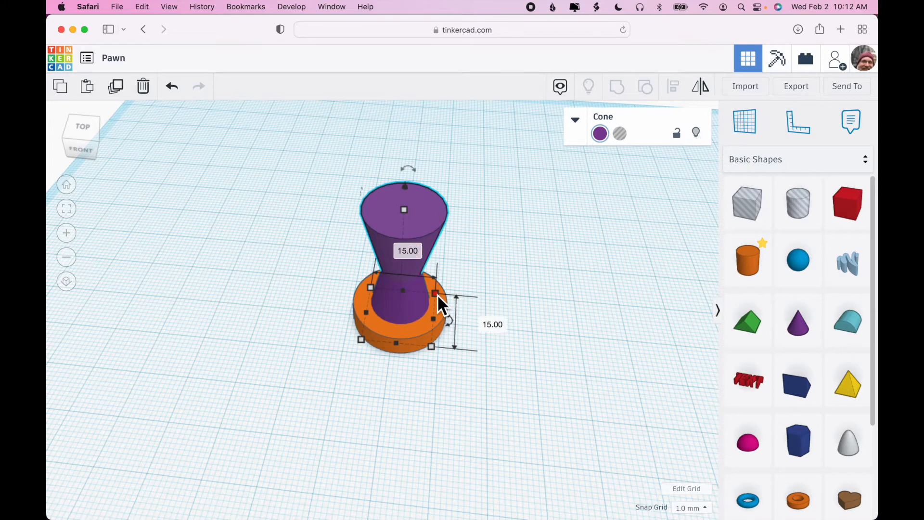
left_click(412, 249)
type("10")
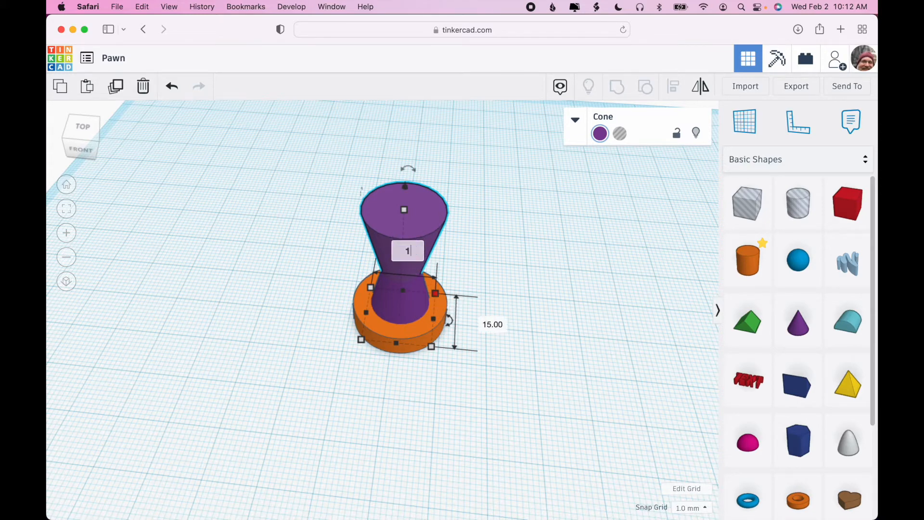
key("Tab")
type("10")
key("Return")
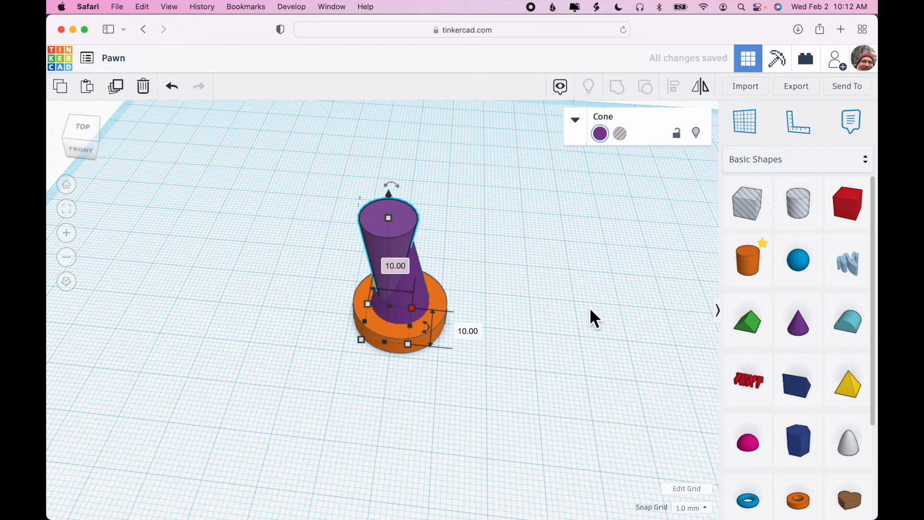
- Align both cones and the cylinder base on their centres in both horizontal directions
left_click_drag(321, 199, 485, 361)
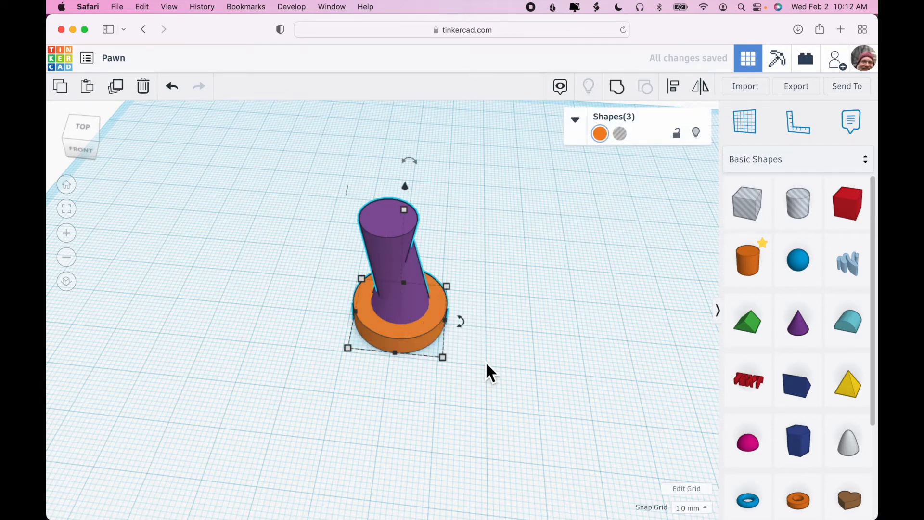
left_click(672, 89)
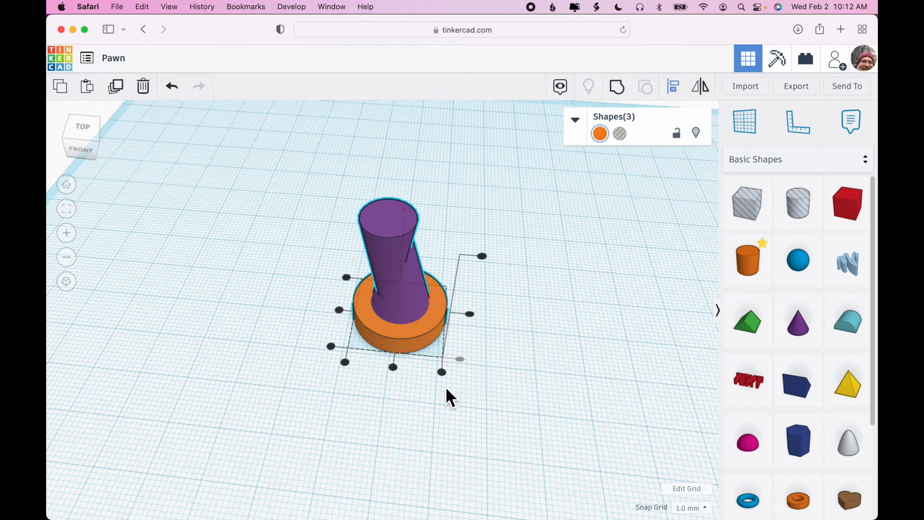
left_click(394, 367)
left_click(339, 310)
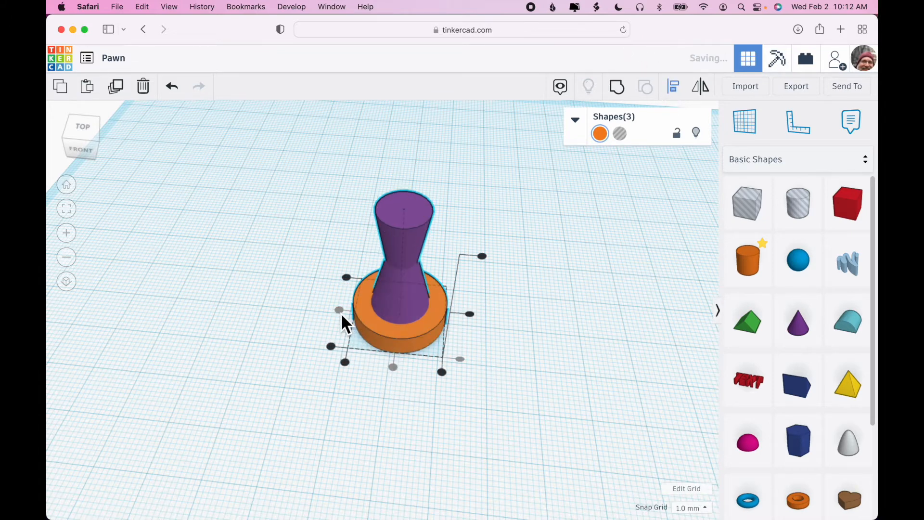
left_click(579, 378)
right_click_drag(579, 373, 595, 321)
left_click(439, 234)
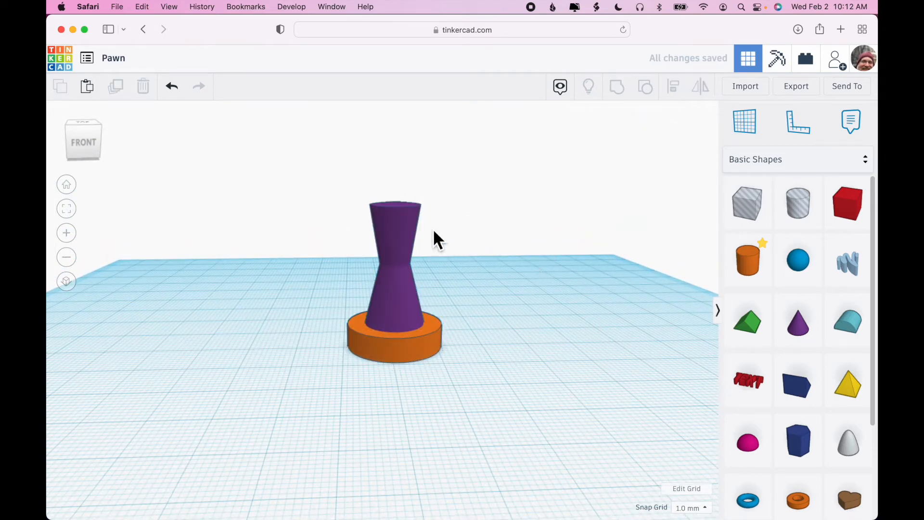
- Lower the upside-down cone by 6 mm into the upright cone
left_click(405, 219)
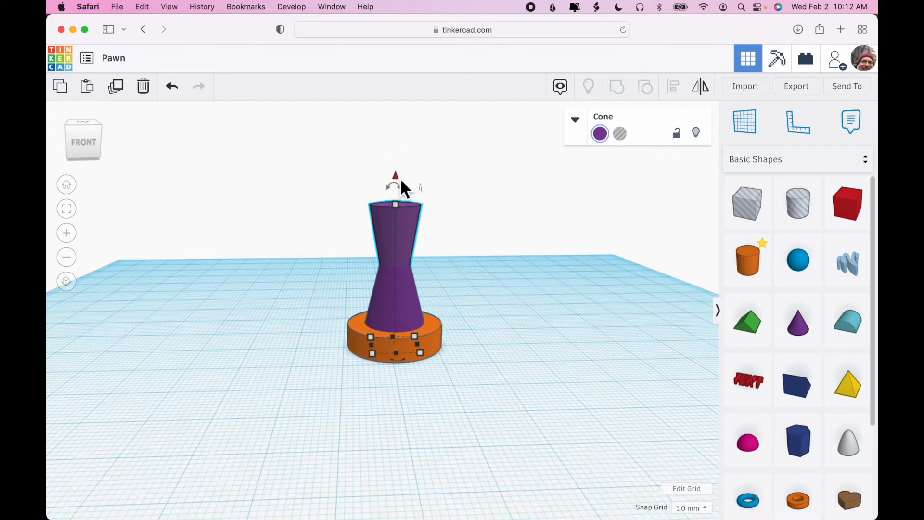
left_click_drag(400, 180, 412, 207)
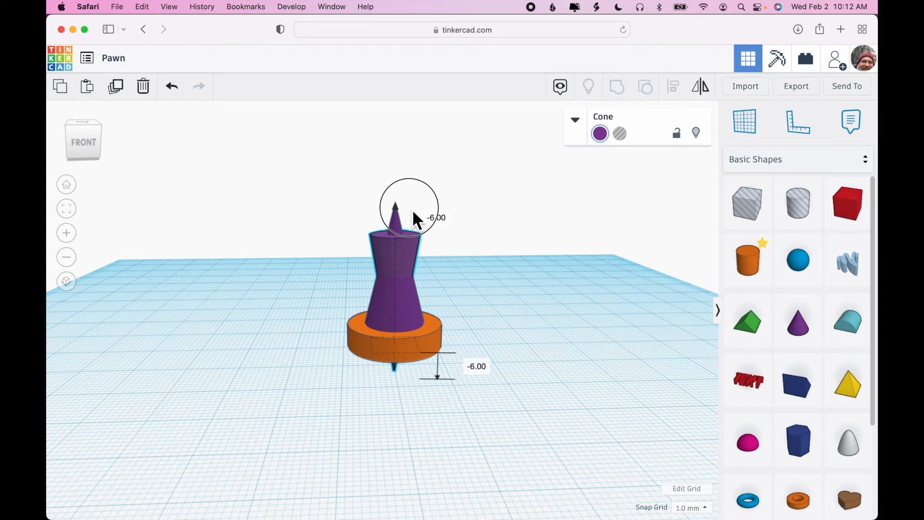
left_click_drag(412, 209, 412, 206)
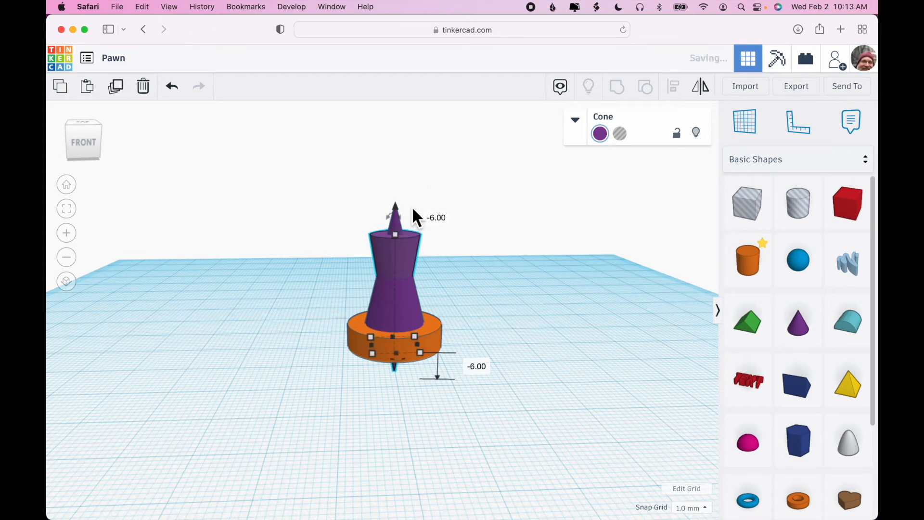
left_click(502, 285)
mouse_move(533, 348)
right_mouse_down()
mouse_move(531, 313)
mouse_move(540, 308)
mouse_move(535, 367)
right_mouse_up()
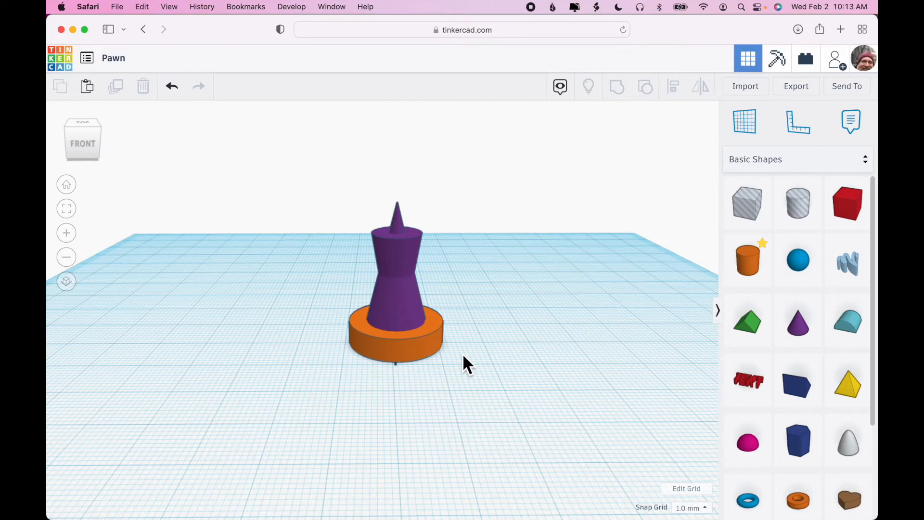
right_click_drag(489, 347, 486, 362)
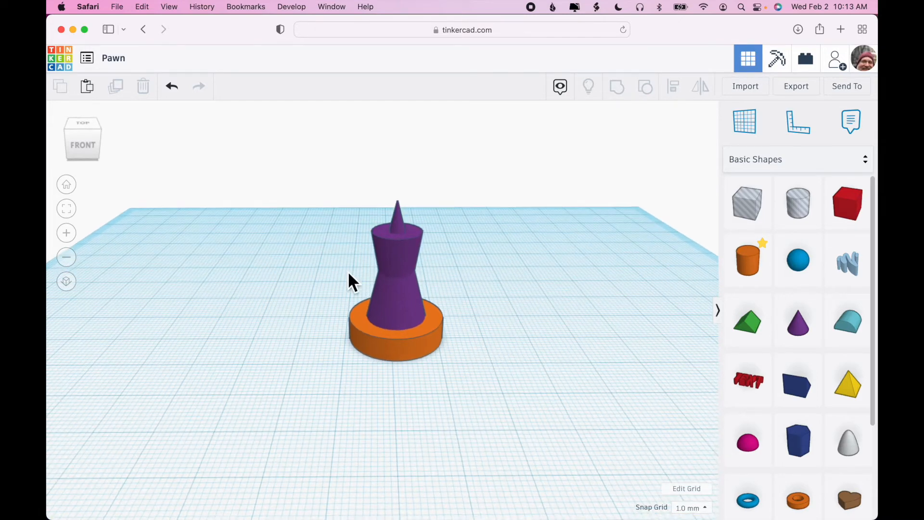
- Group both cones and the cylinder base into one shape
left_click_drag(351, 231, 498, 400)
left_click(616, 87)
mouse_move(591, 291)
right_mouse_down()
mouse_move(595, 253)
mouse_move(592, 304)
right_mouse_up()
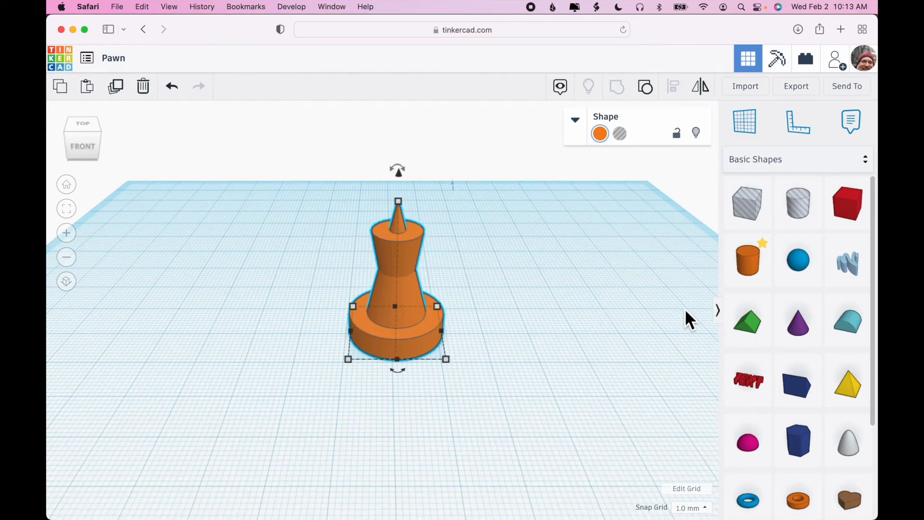
- Place a sphere in front of the grouped body and set its width, length and height to 10 mm each
left_click_drag(797, 262, 507, 446)
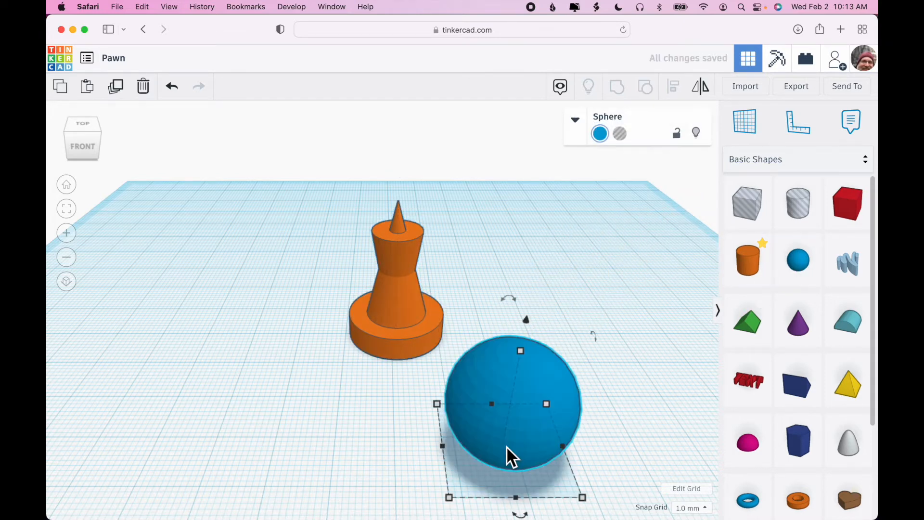
mouse_move(546, 407)
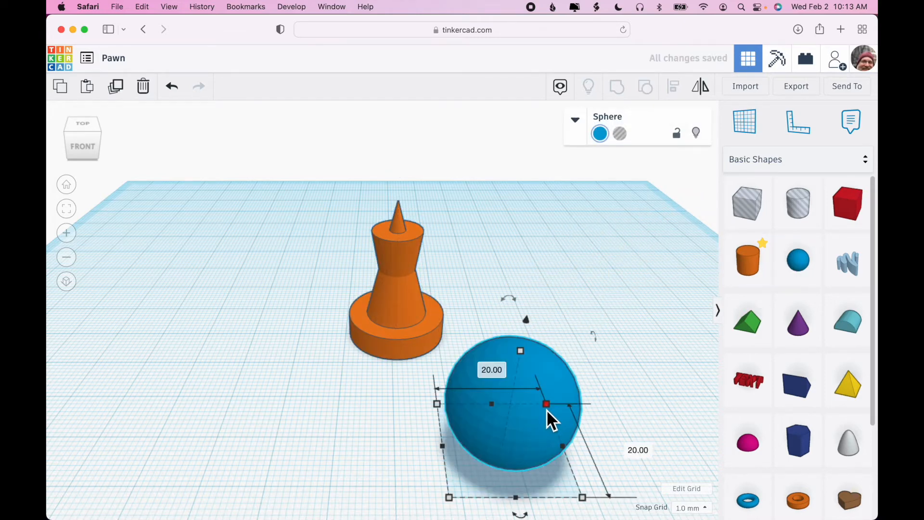
left_click(490, 368)
type("10")
key("Tab")
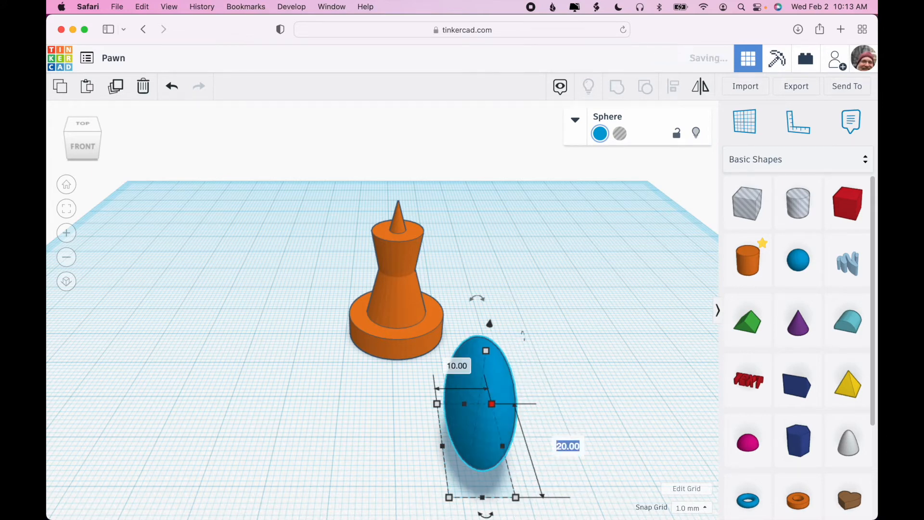
type("10")
key("Return")
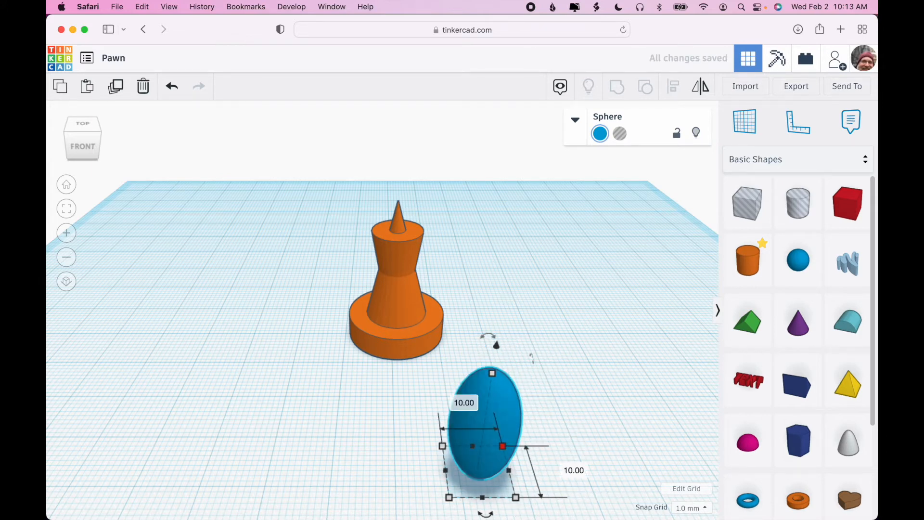
mouse_move(494, 375)
left_click(551, 426)
type("10")
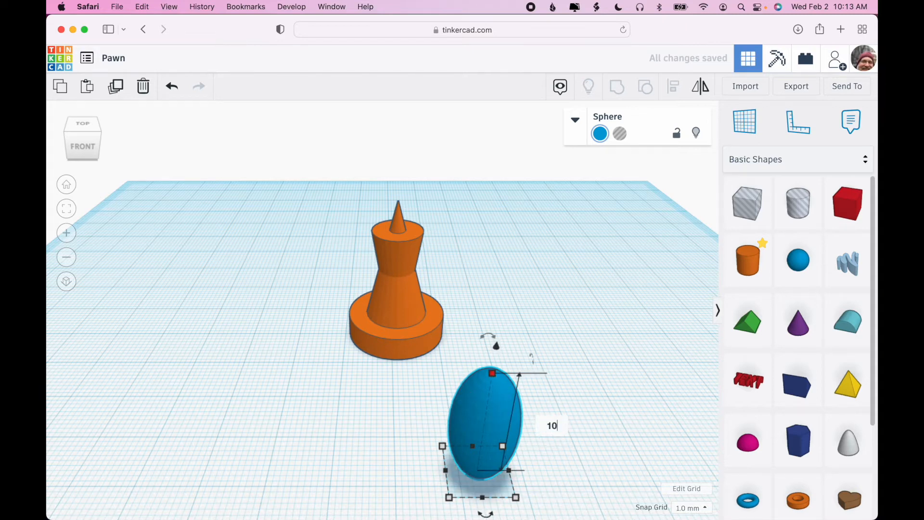
key("Return")
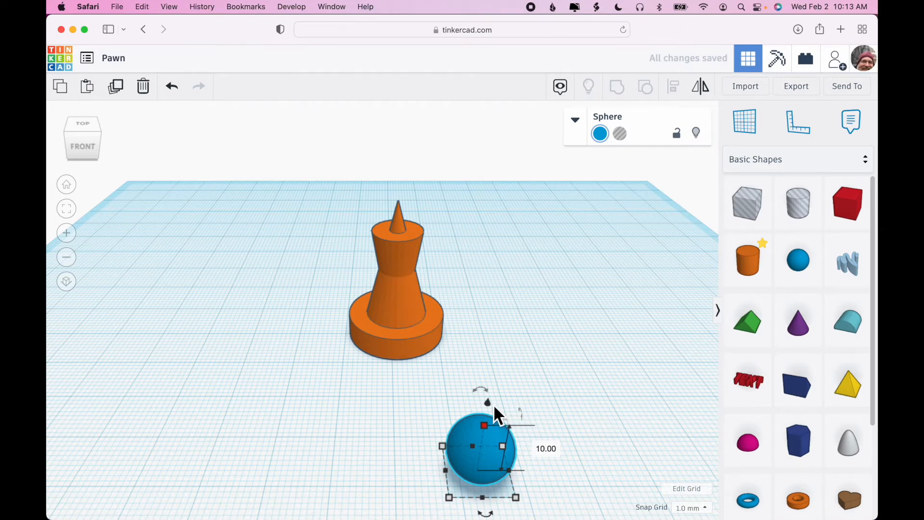
- Raise the sphere 32 mm and align it centrally over the grouped body in both horizontal directions
left_click_drag(493, 405, 495, 185)
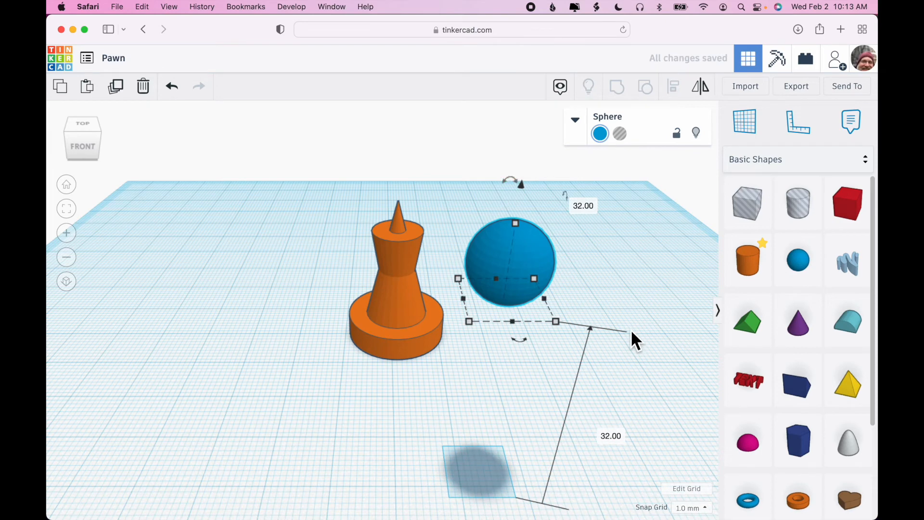
mouse_move(630, 329)
right_mouse_down()
mouse_move(617, 297)
mouse_move(626, 327)
right_mouse_up()
left_click_drag(333, 201, 570, 378)
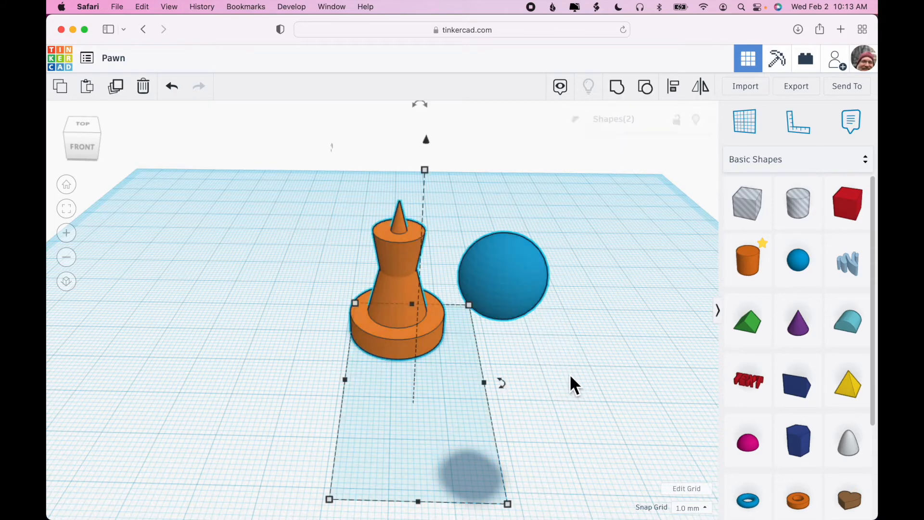
left_click(673, 87)
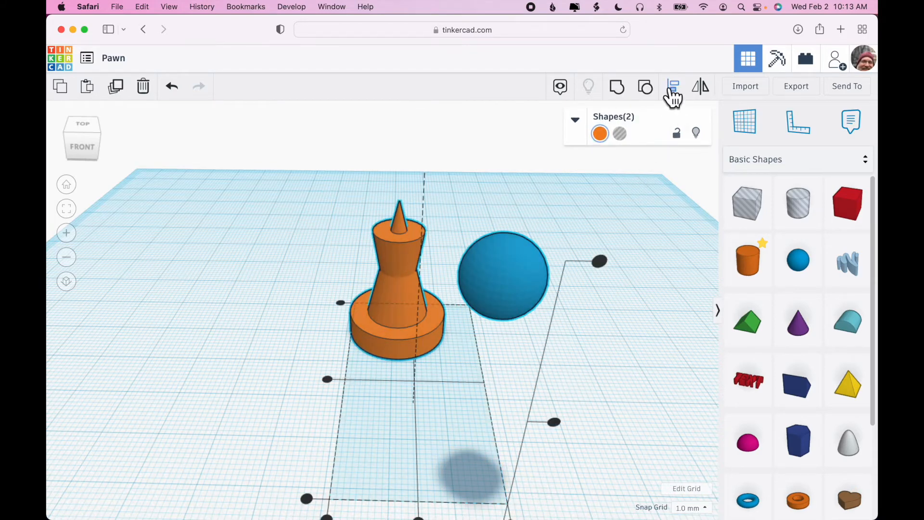
left_click(328, 380)
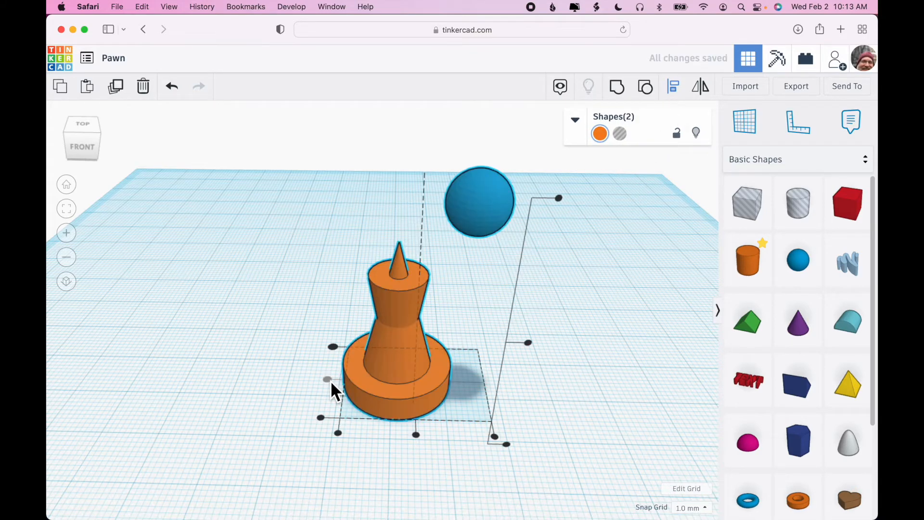
left_click(417, 435)
left_click(568, 404)
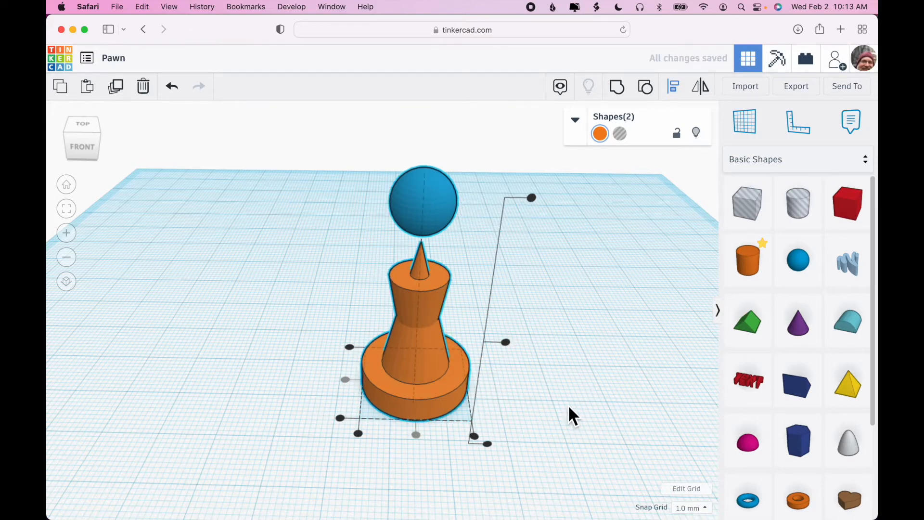
- Lower the sphere 9 mm onto the top of the upside-down cone
mouse_move(568, 404)
right_mouse_down()
mouse_move(573, 385)
mouse_move(515, 443)
mouse_move(516, 511)
mouse_move(580, 407)
mouse_move(581, 422)
mouse_move(567, 397)
right_mouse_up()
left_click(432, 181)
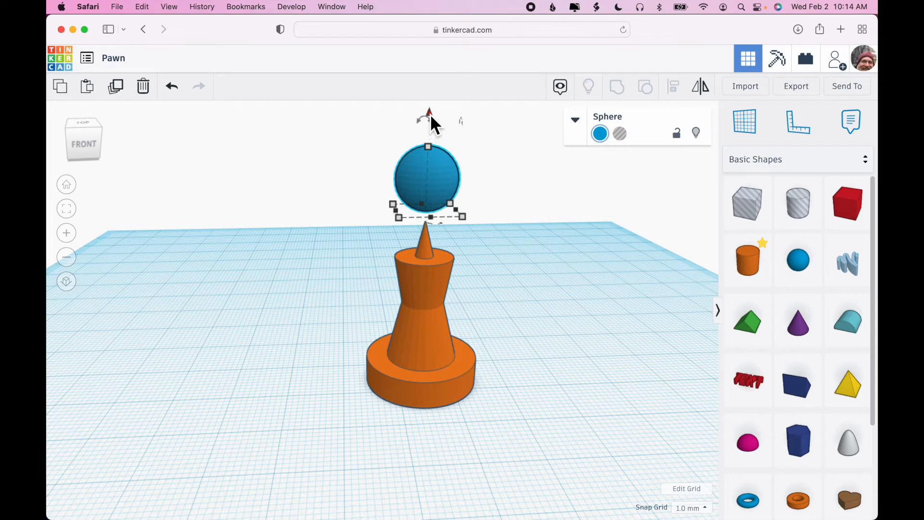
left_click_drag(430, 113, 423, 178)
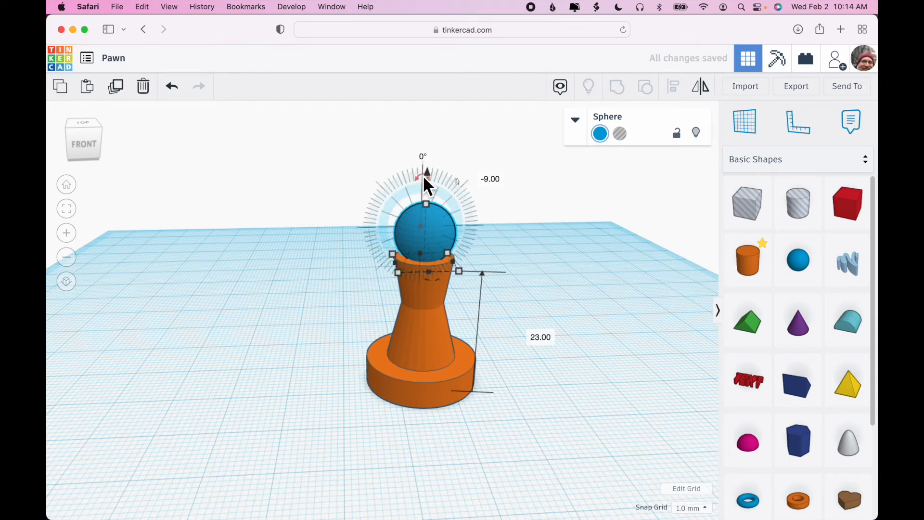
- Turn the snap grid off and lower the sphere slightly further into the cone, by about 0.48 mm
key("f")
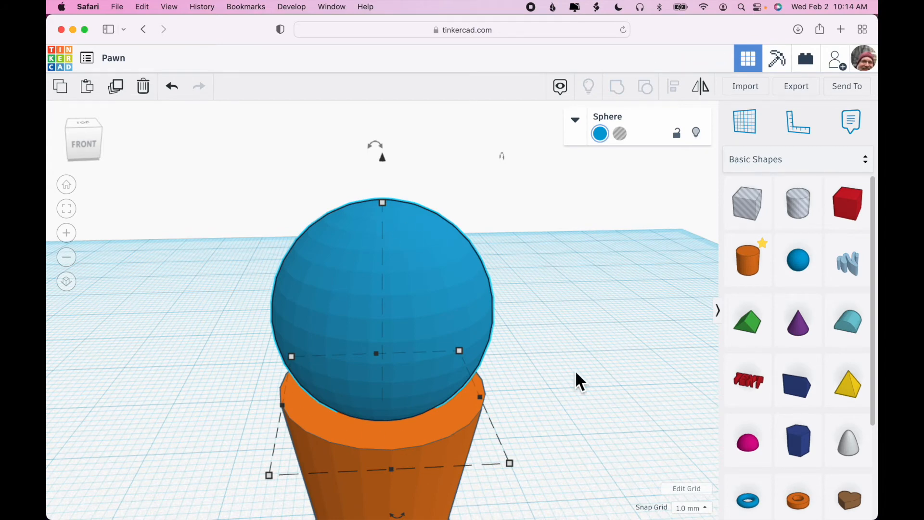
right_click_drag(575, 370, 568, 345)
left_click_drag(385, 164, 384, 172)
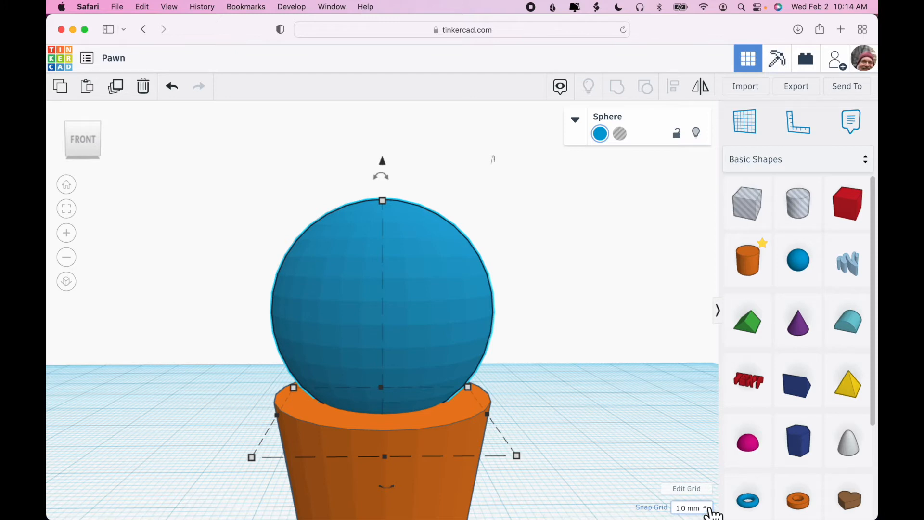
left_click(707, 509)
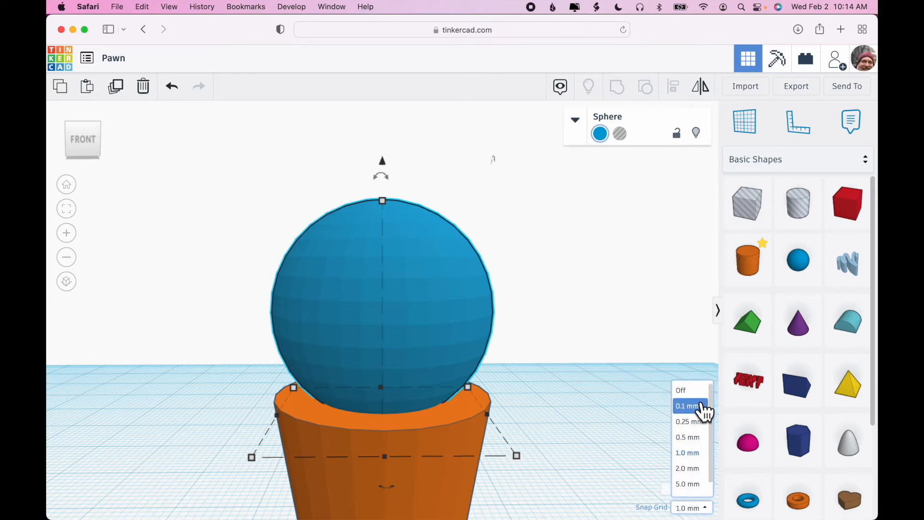
left_click(698, 395)
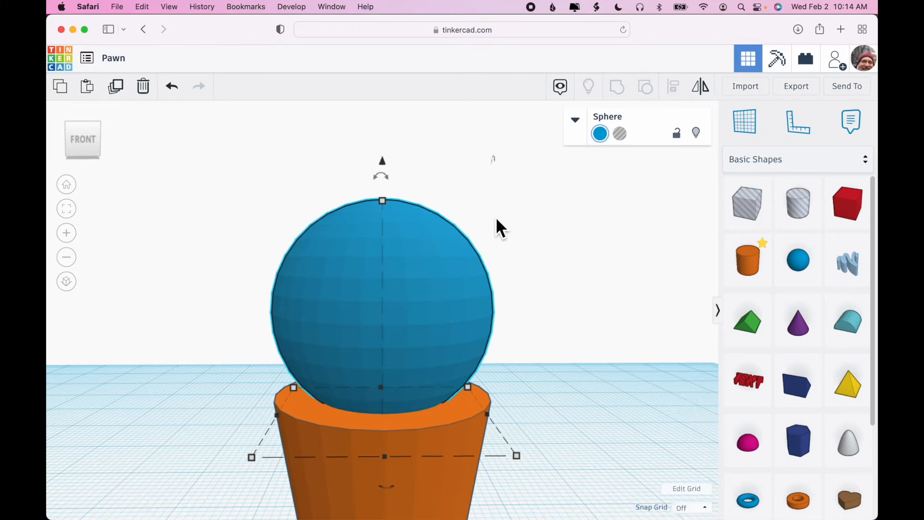
mouse_move(384, 161)
left_mouse_down()
mouse_move(385, 151)
mouse_move(383, 171)
left_mouse_up()
- Group the sphere with the body into one shape
scroll(628, 364, "down", 5)
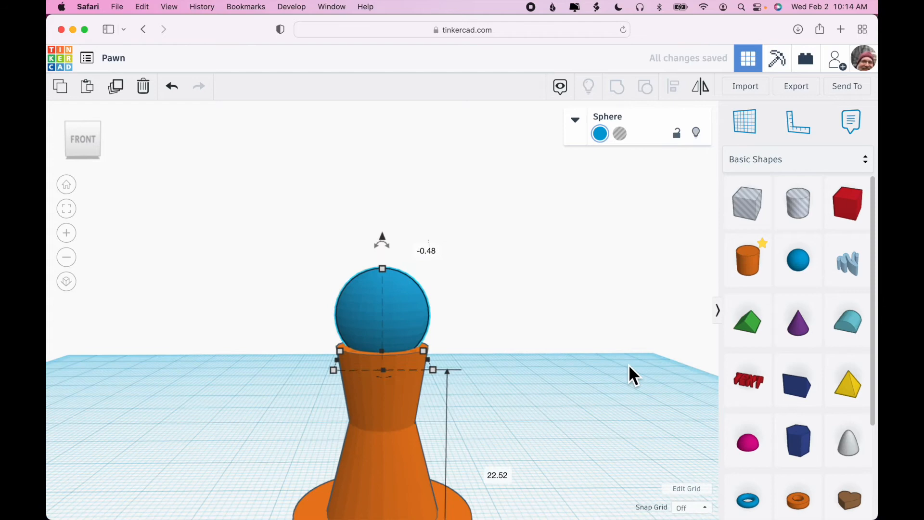
scroll(628, 363, "down", 5)
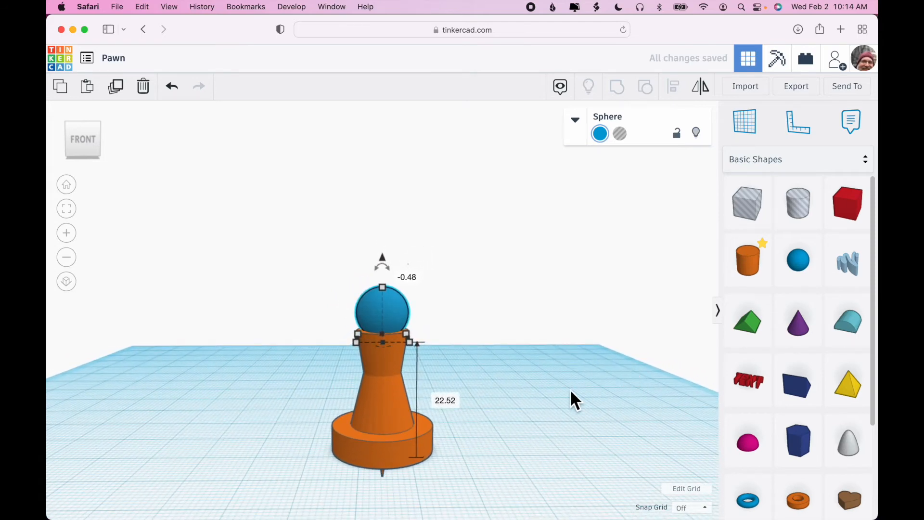
right_click_drag(570, 389, 570, 397)
left_click_drag(254, 246, 446, 385)
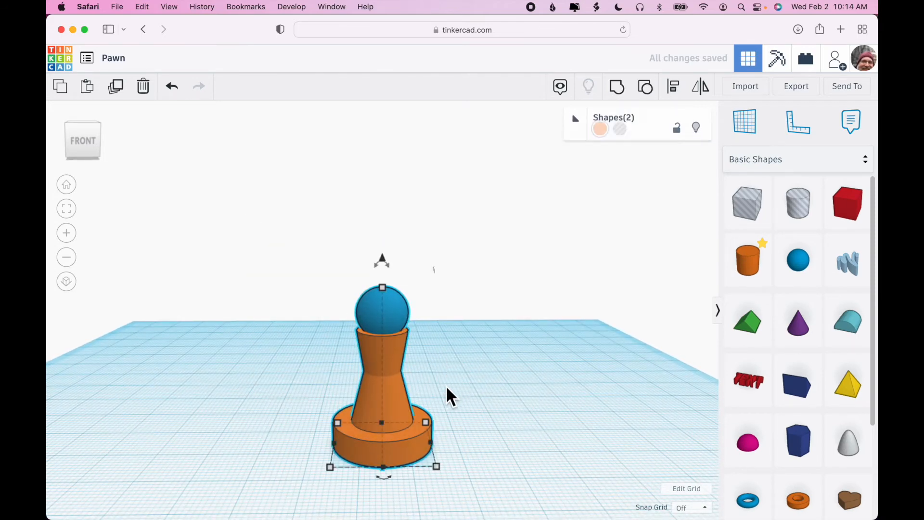
left_click(617, 89)
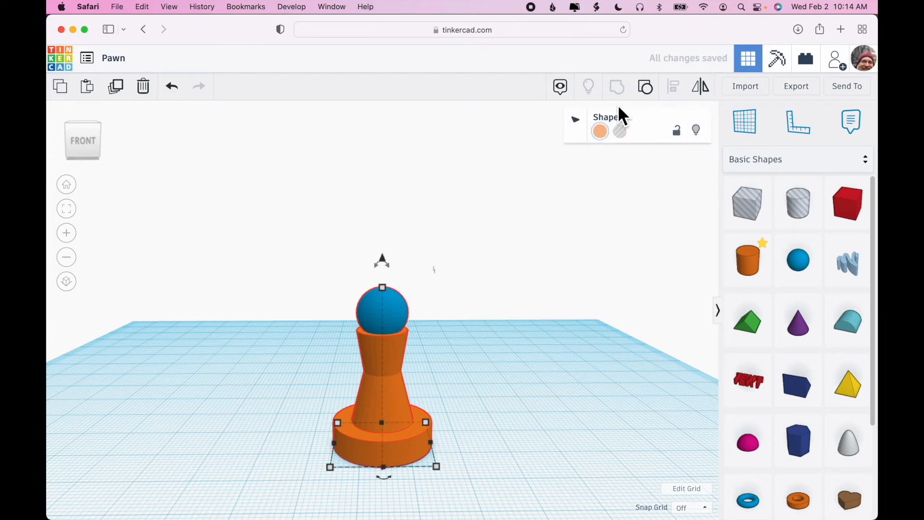
left_click(594, 355)
mouse_move(594, 355)
right_mouse_down()
mouse_move(549, 274)
mouse_move(591, 275)
mouse_move(577, 335)
mouse_move(590, 369)
mouse_move(602, 302)
mouse_move(596, 356)
right_mouse_up()
- Ungroup the pawn twice to separate the sphere, both cones and the cylinder base
left_click(423, 440)
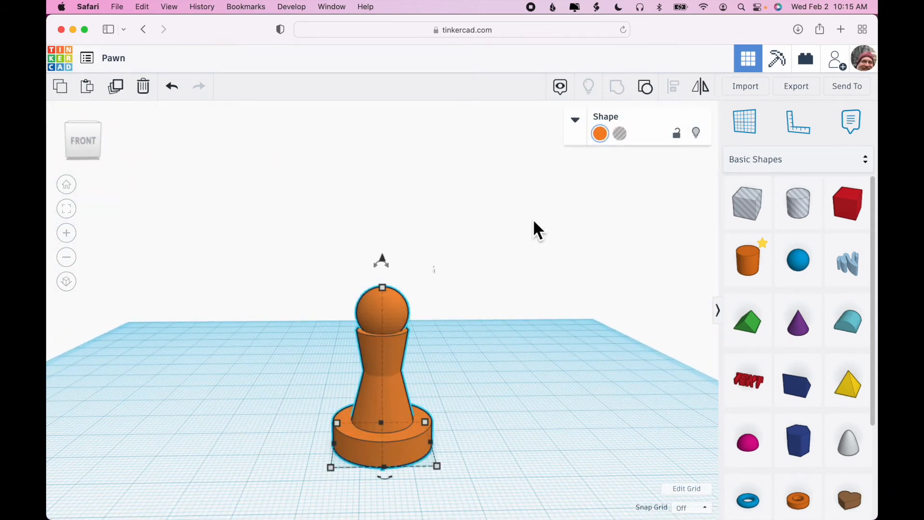
left_click(645, 87)
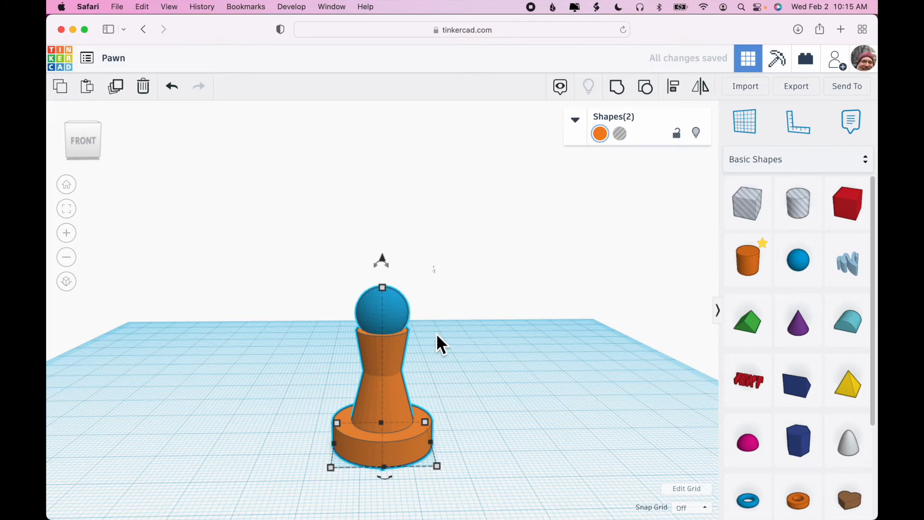
left_click(644, 86)
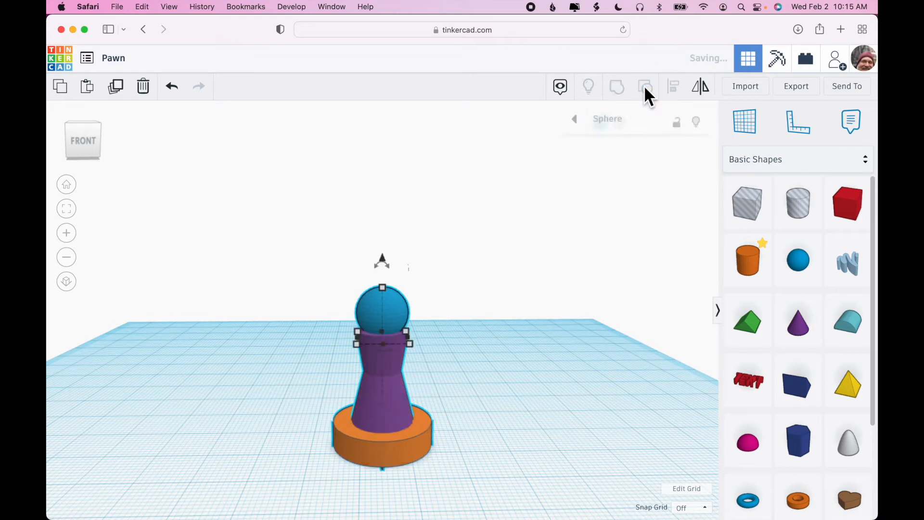
left_click(545, 384)
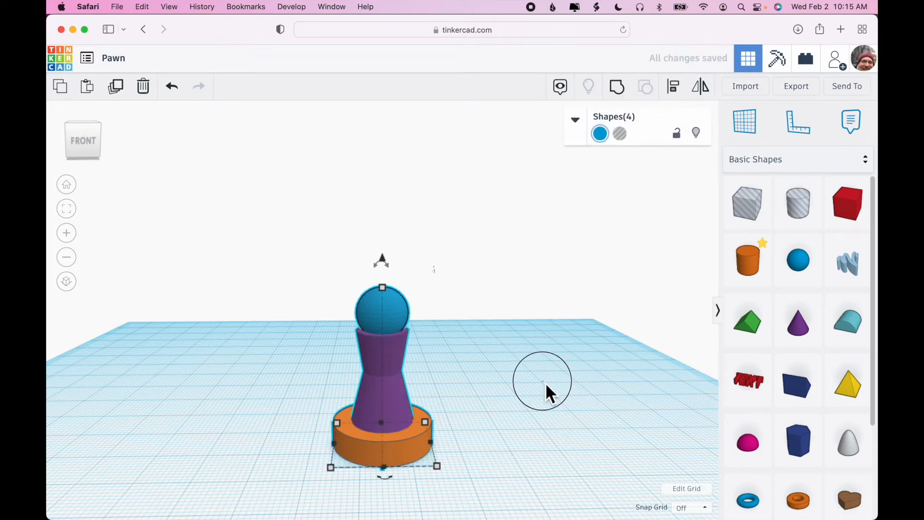
- Set the height of the cylinder base to 4 mm and reduce it further to 3 mm
left_click(417, 449)
left_click_drag(385, 424, 385, 428)
left_click(446, 439)
type("4")
key("Return")
right_click_drag(556, 435, 554, 408)
left_click(448, 446)
type("3")
key("Return")
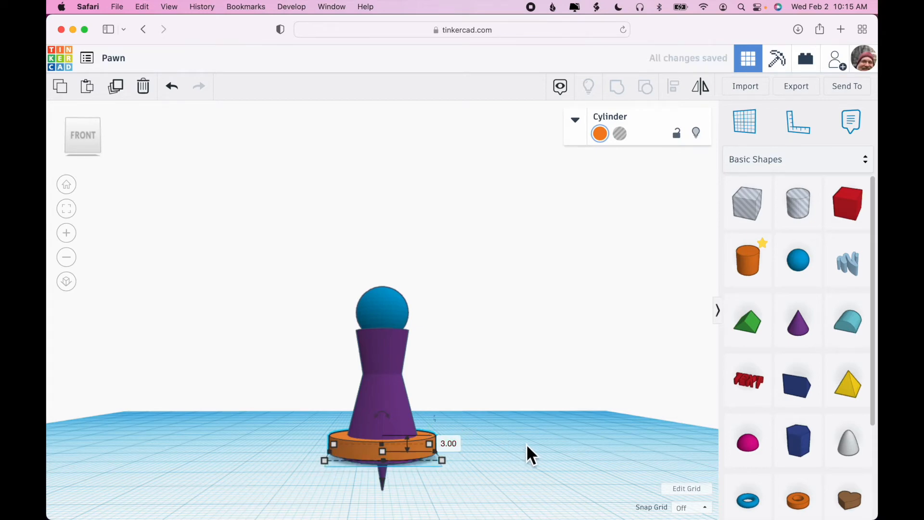
right_click_drag(527, 443, 516, 469)
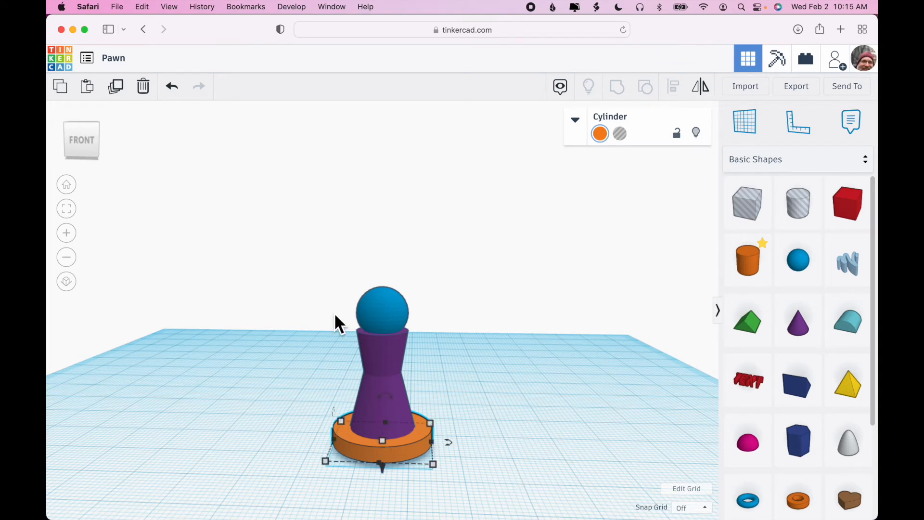
- Group the sphere, both cones and the thinner cylinder base into one shape
left_click_drag(308, 283, 503, 502)
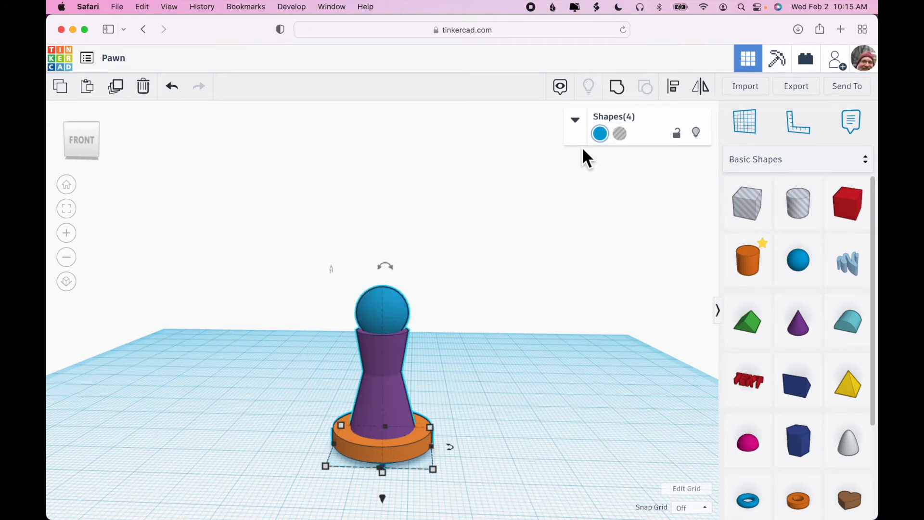
left_click(617, 86)
mouse_move(562, 367)
right_mouse_down()
mouse_move(564, 313)
mouse_move(584, 293)
mouse_move(555, 355)
mouse_move(565, 300)
mouse_move(534, 388)
mouse_move(555, 348)
mouse_move(562, 366)
mouse_move(559, 355)
right_mouse_up()
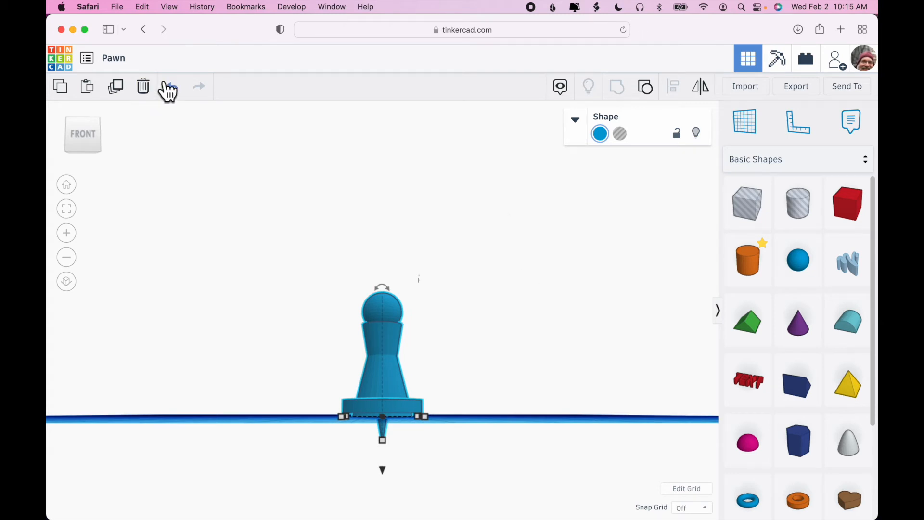
- Switch to an orthographic front view and ungroup the pawn into its separate shapes
left_click(85, 138)
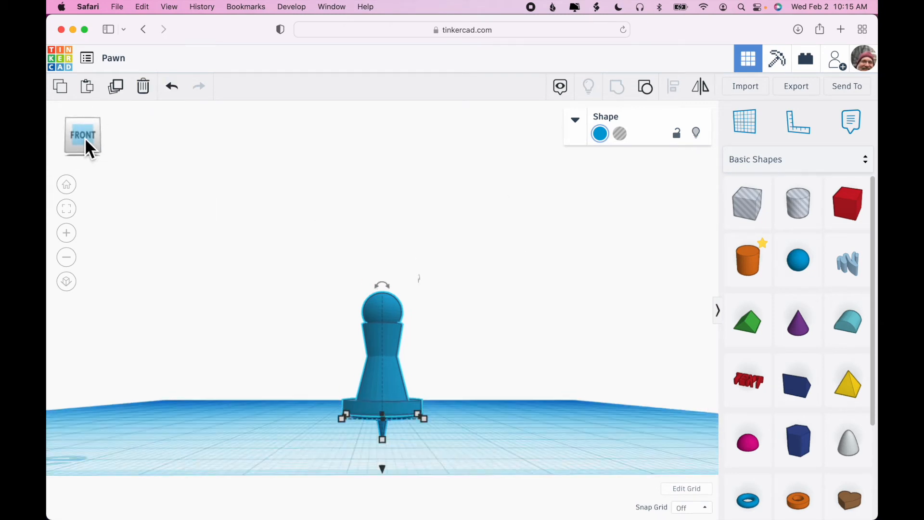
left_click(67, 281)
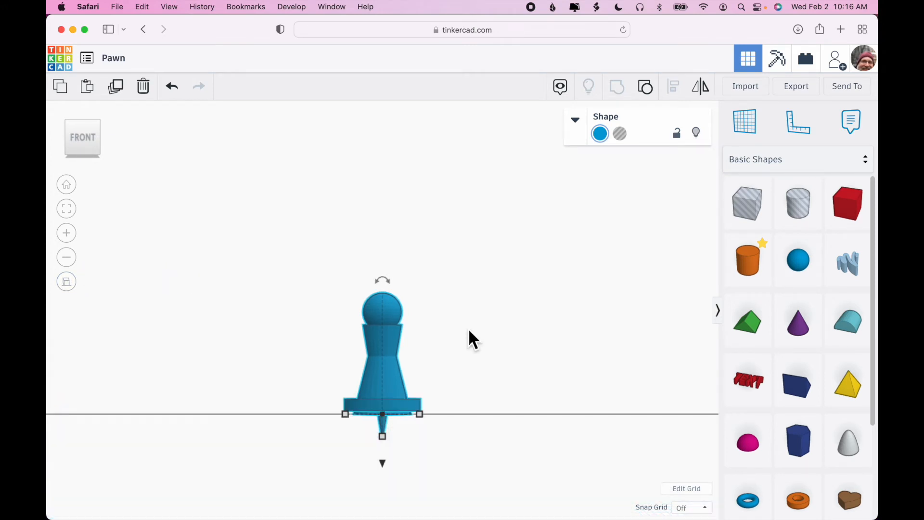
scroll(501, 361, "up", 5)
left_click(543, 380)
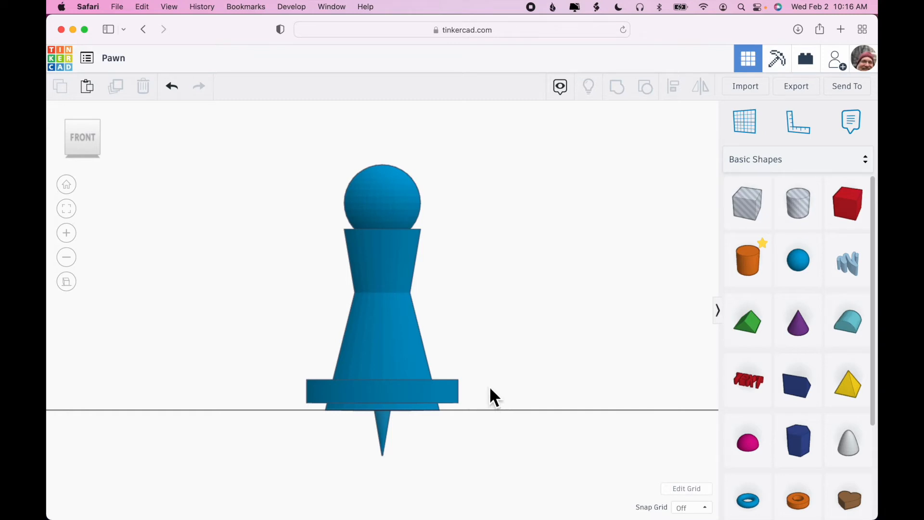
left_click(453, 392)
left_click(646, 89)
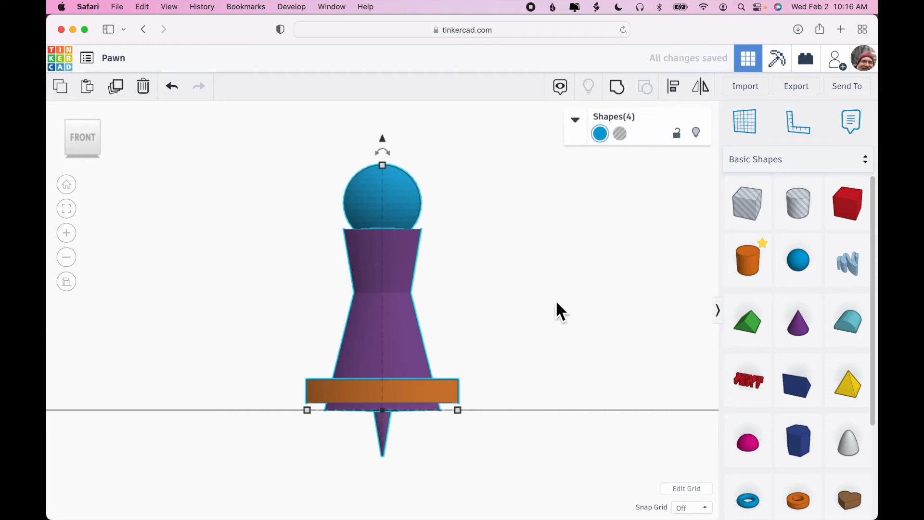
left_click(509, 379)
- Lower the cylinder base to the workplane by setting its elevation to 0
left_click(447, 400)
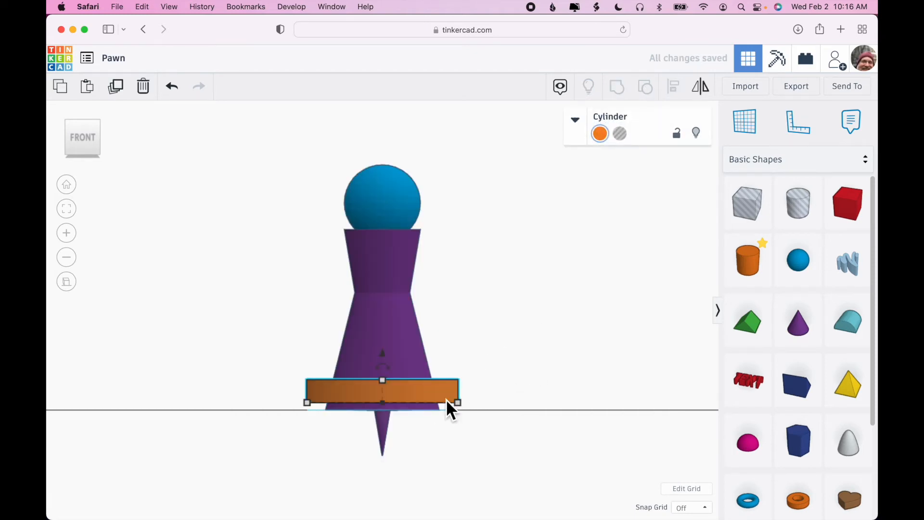
mouse_move(385, 362)
mouse_move(386, 356)
left_mouse_down()
mouse_move(386, 332)
mouse_move(389, 363)
left_mouse_up()
left_click_drag(389, 357, 389, 357)
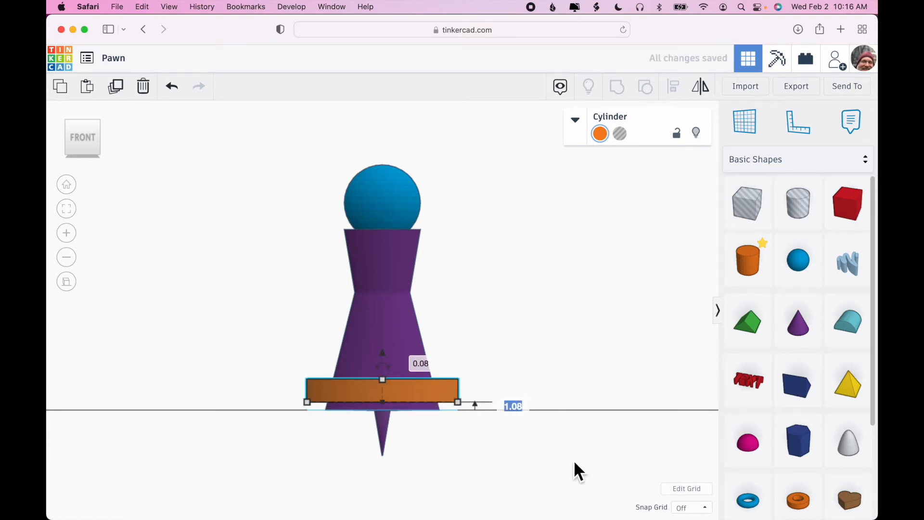
type("0")
key("Return")
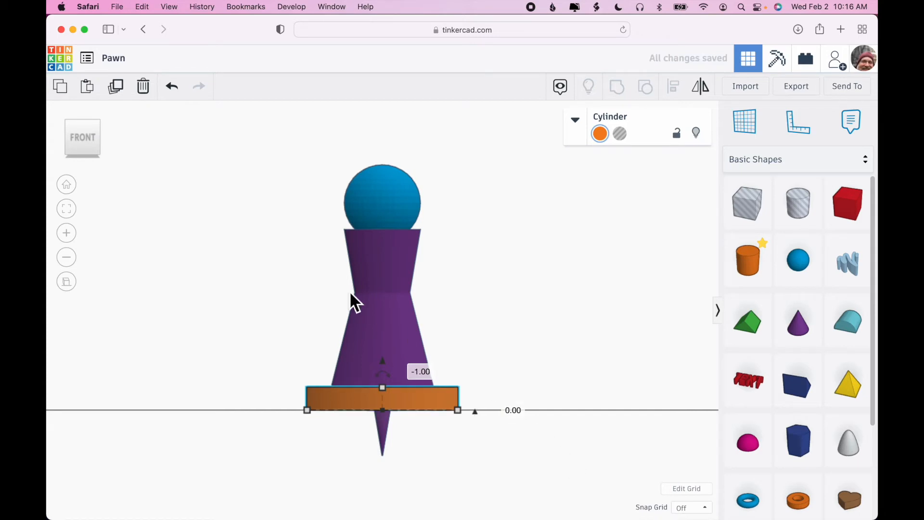
- Undo the last move of the cylinder base and drop it onto the workplane with the drop command instead
left_click(173, 87)
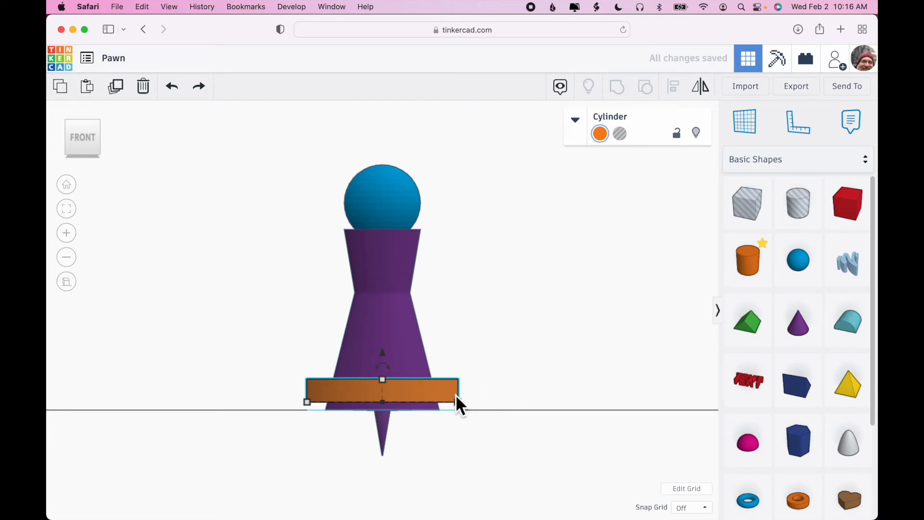
key("d")
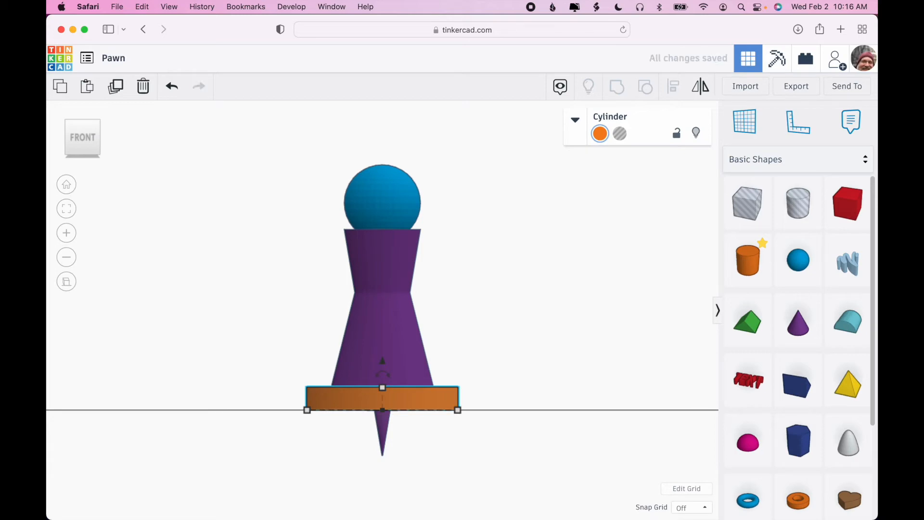
left_click(541, 383)
- Select the sphere, both cones and the cylinder base and group them into one shape
right_click_drag(541, 382, 541, 410)
scroll(541, 410, "down", 4)
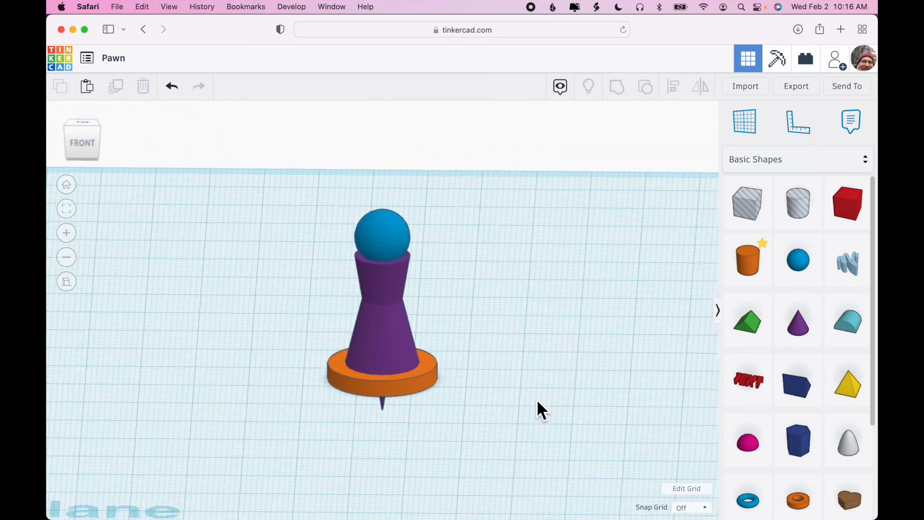
mouse_move(541, 410)
right_mouse_down()
mouse_move(524, 424)
mouse_move(546, 382)
mouse_move(543, 398)
right_mouse_up()
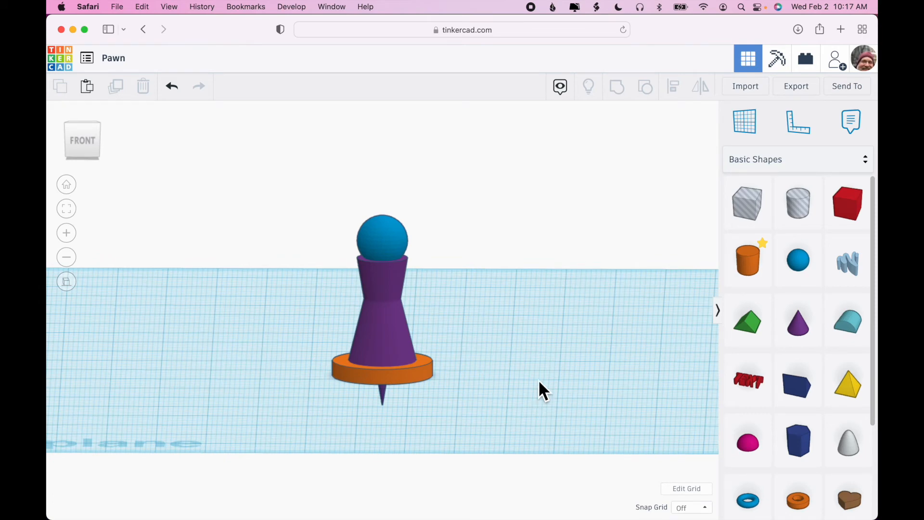
right_click_drag(535, 384, 452, 369)
left_click_drag(307, 240, 467, 419)
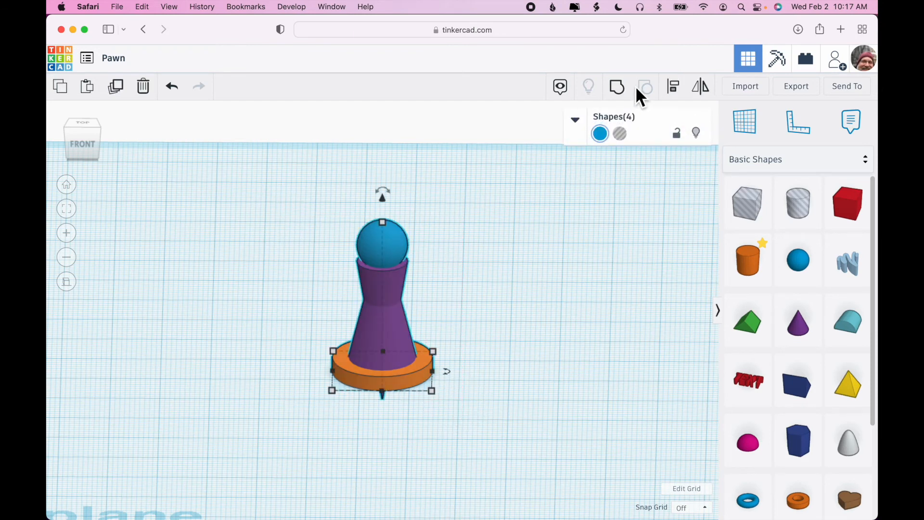
left_click(619, 92)
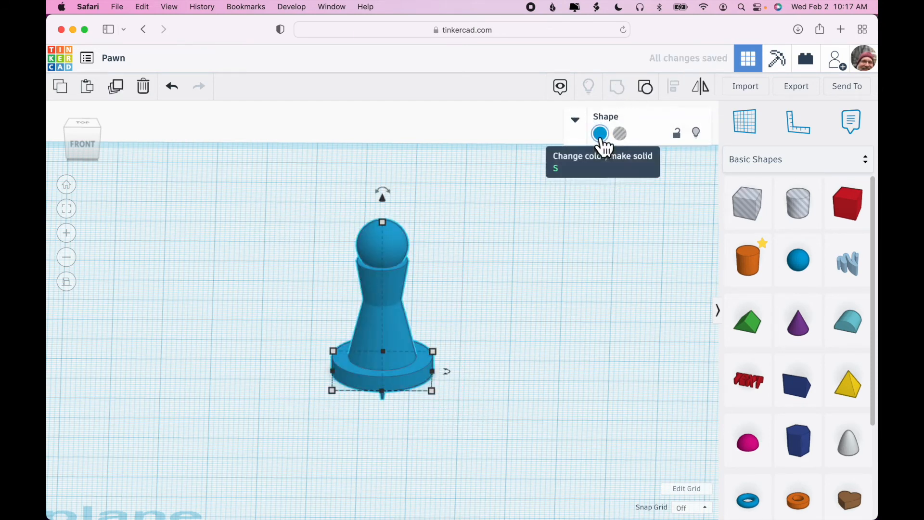
- Recolour the grouped pawn with the preset yellow
left_click(600, 133)
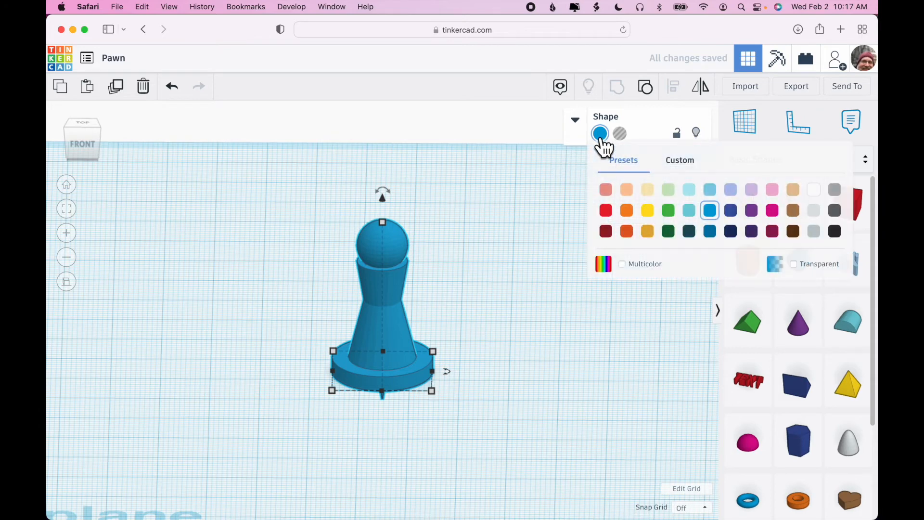
left_click(648, 210)
left_click(611, 288)
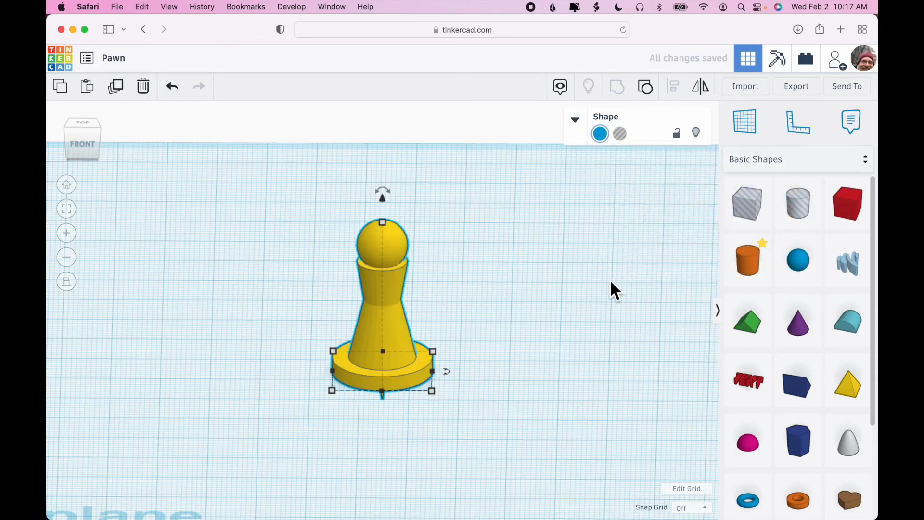
mouse_move(612, 284)
right_mouse_down()
mouse_move(611, 229)
mouse_move(609, 296)
mouse_move(593, 294)
mouse_move(593, 285)
right_mouse_up()
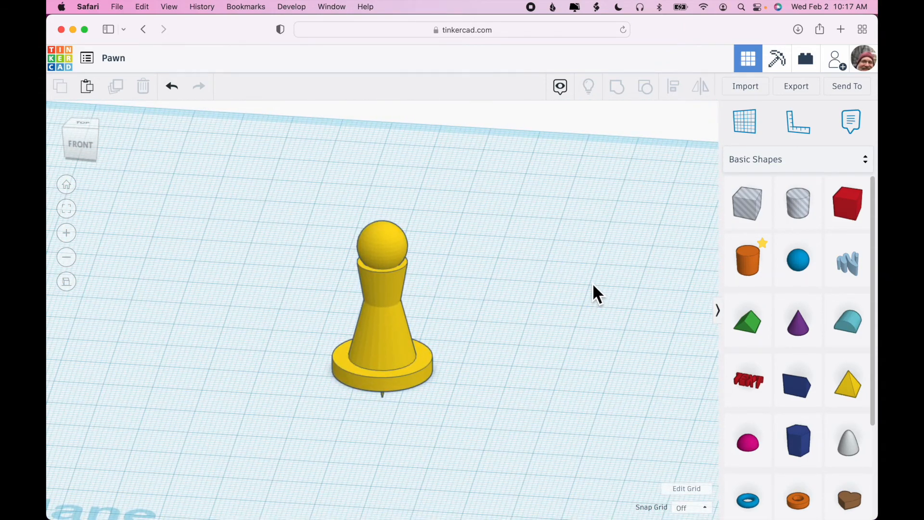
- In perspective view, add a polygon, change it to a hole, enlarge it past the pawn's base and move it over the pawn
left_click(71, 284)
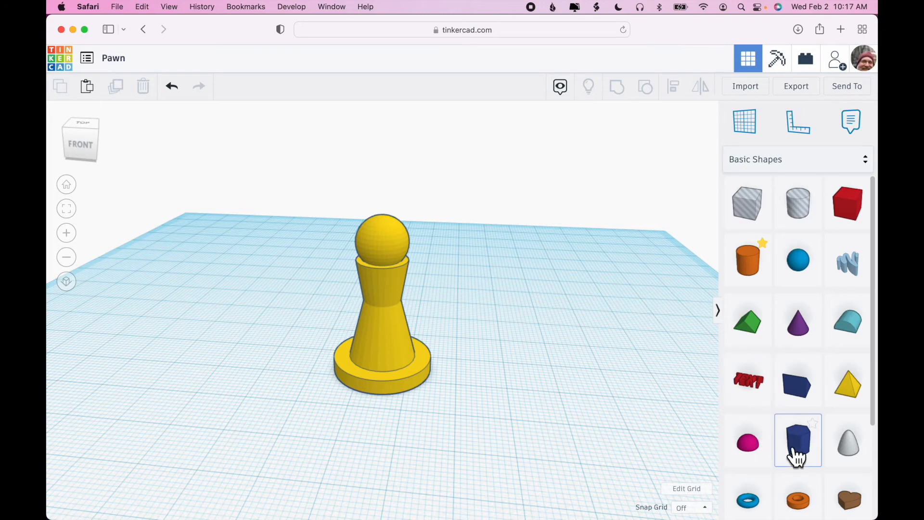
left_click_drag(802, 450, 513, 382)
right_click_drag(625, 386, 630, 454)
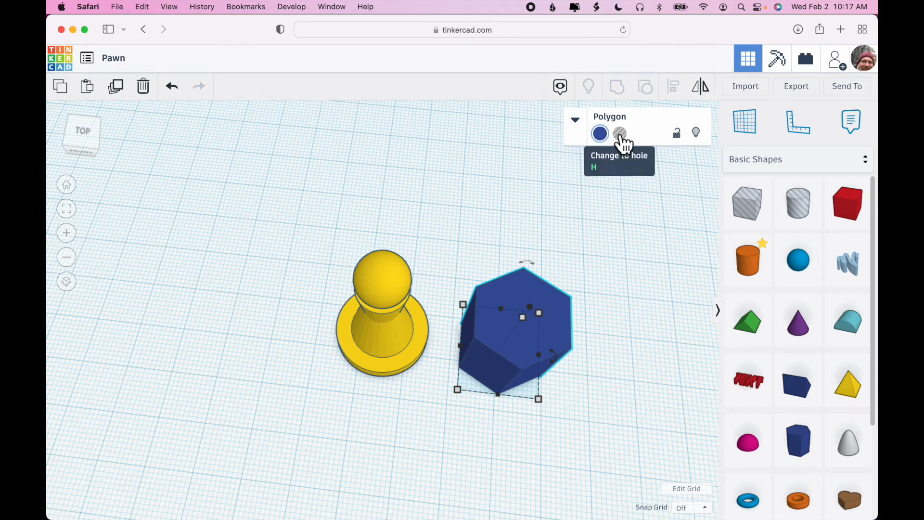
left_click(621, 134)
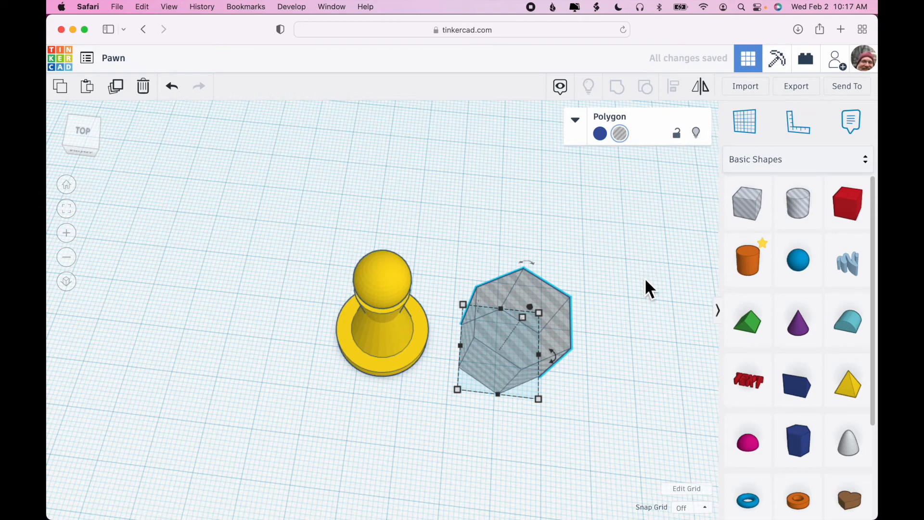
left_click_drag(541, 314, 605, 265)
left_click_drag(567, 337, 385, 357)
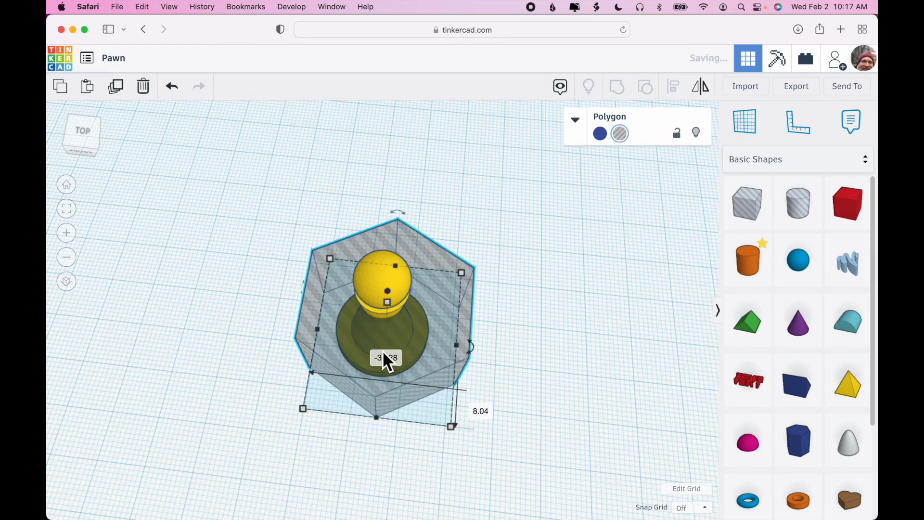
- Try grouping the pawn with the polygon hole while the hole still stands on the workplane, and undo that grouping
right_click_drag(568, 402, 575, 301)
left_click_drag(233, 198, 495, 324)
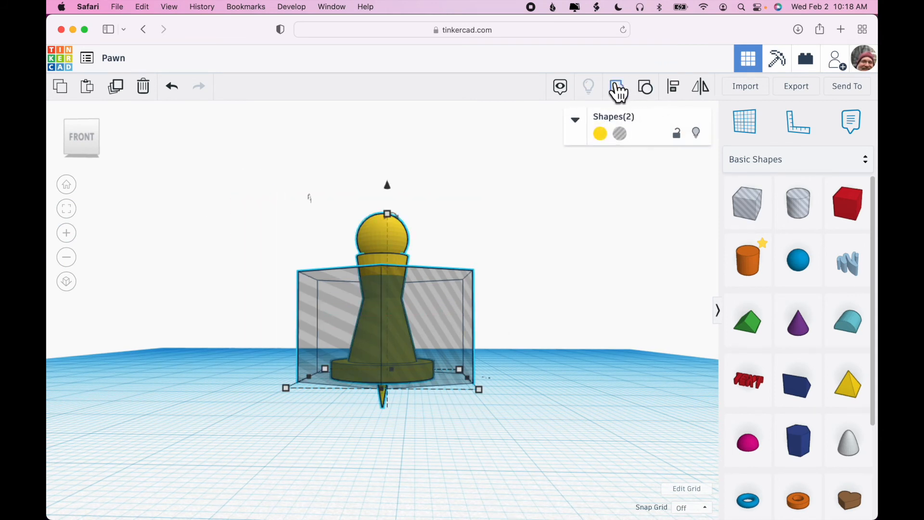
left_click(616, 88)
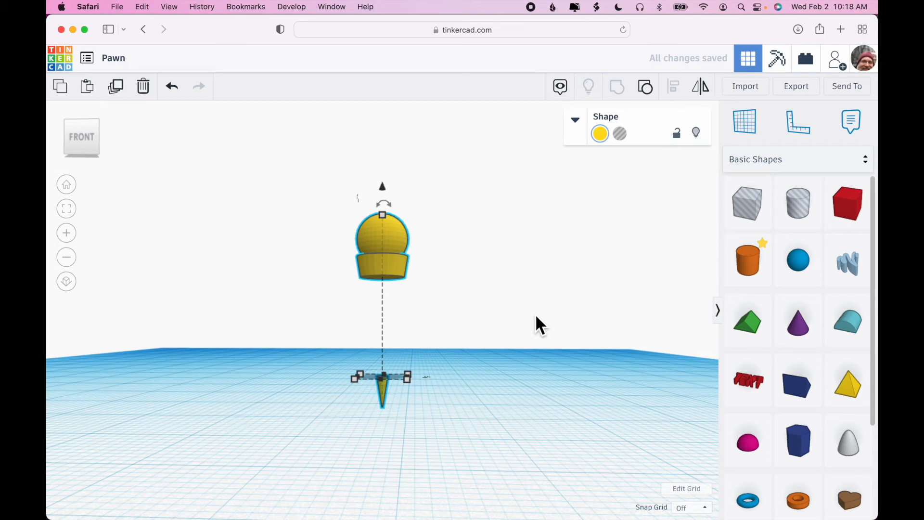
left_click(172, 87)
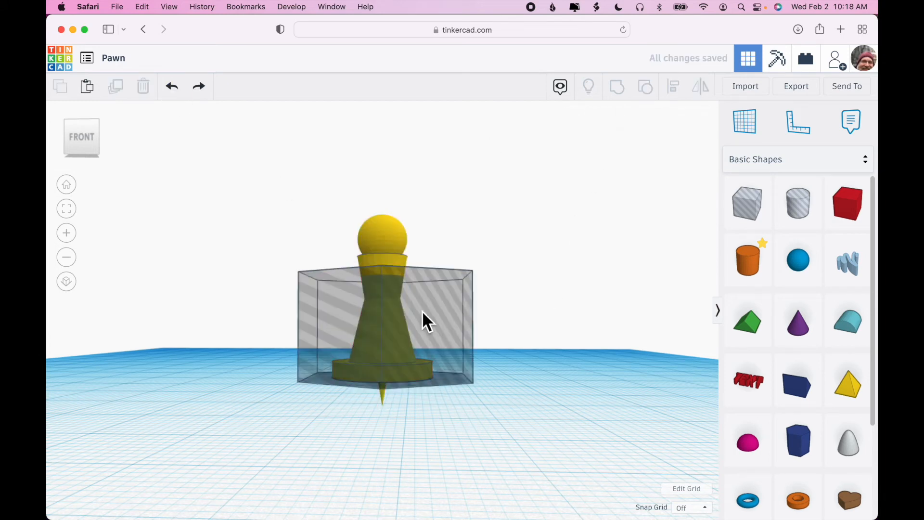
- Lower the polygon hole freehand to an elevation of about -17 and undo the move
left_click(439, 329)
left_click_drag(389, 258, 395, 346)
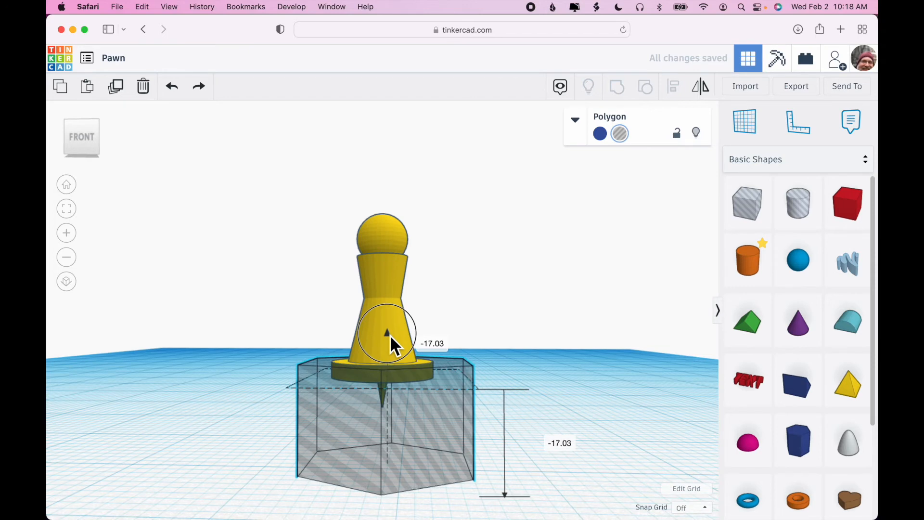
mouse_move(395, 345)
left_mouse_down()
mouse_move(391, 354)
mouse_move(397, 345)
left_mouse_up()
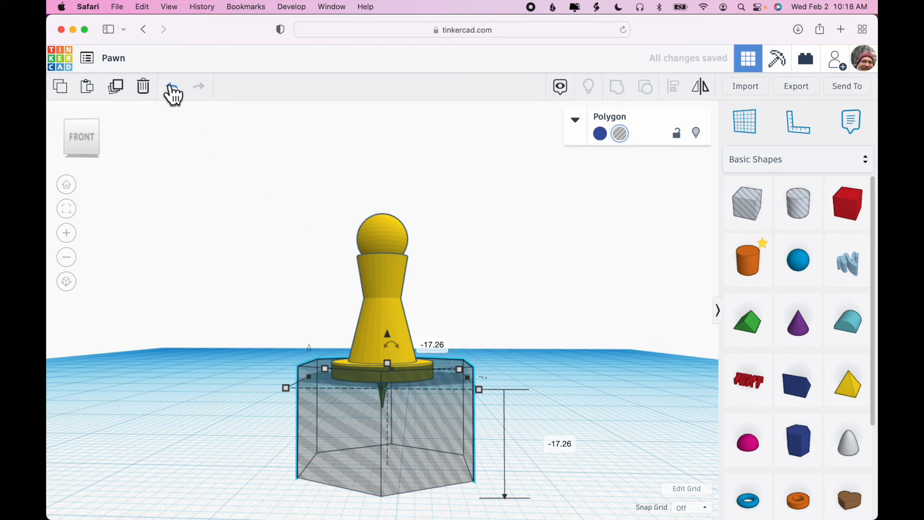
left_click(172, 90)
left_click(546, 331)
left_click(573, 379)
right_click_drag(577, 388, 571, 396)
- Lower the polygon hole below the workplane by setting its elevation to -20
left_click(452, 336)
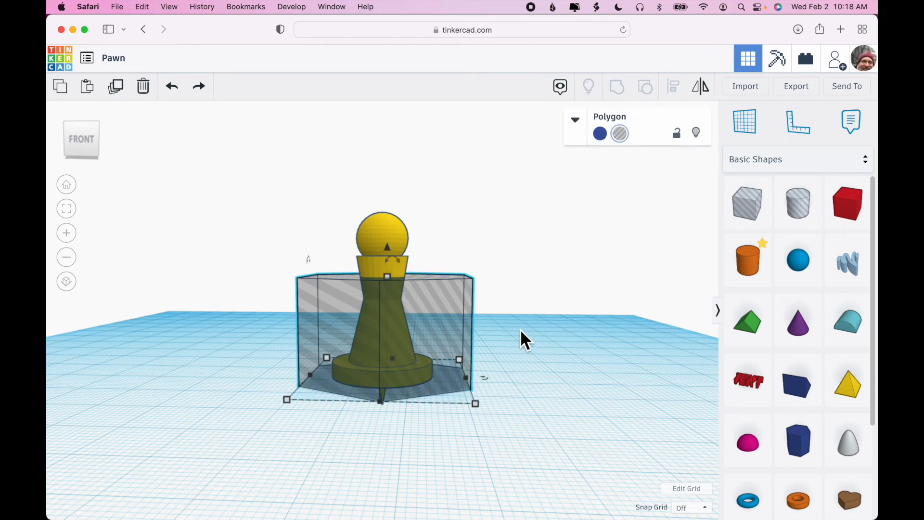
left_click(392, 255)
left_click_drag(392, 260, 394, 289)
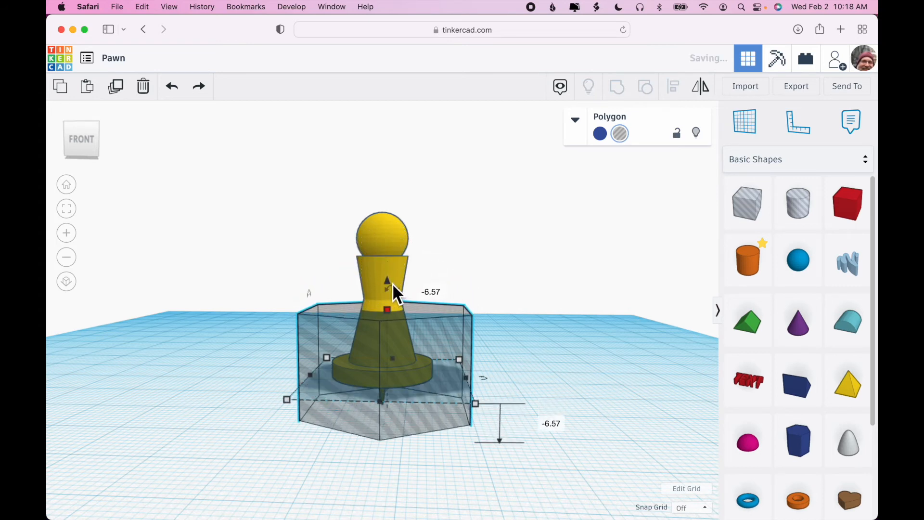
left_click(552, 425)
type("-20")
key("Return")
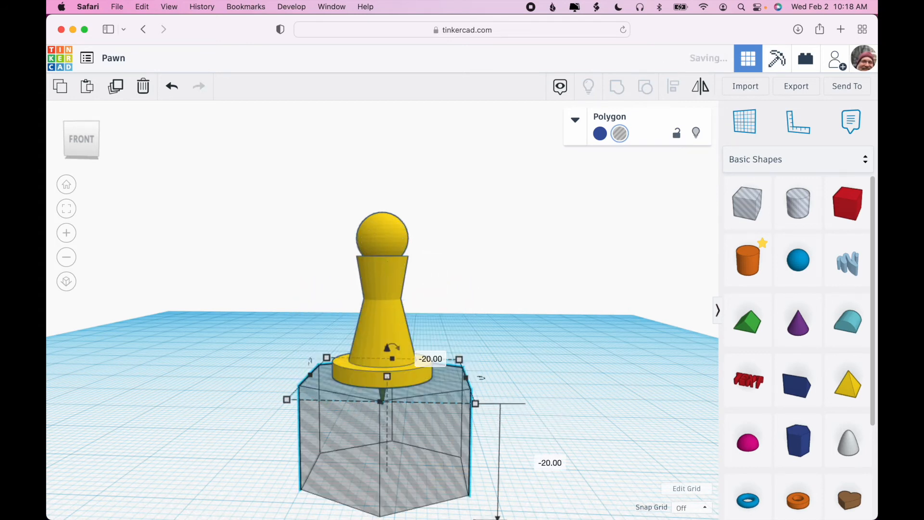
left_click(679, 442)
right_click_drag(679, 442, 640, 449)
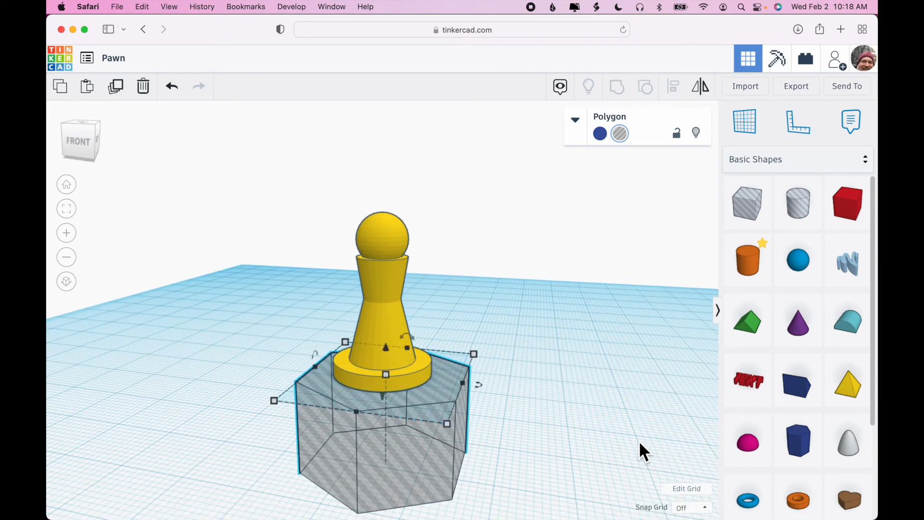
- Group the pawn with the polygon hole to cut off the cone tip sticking out below the base
left_click(246, 265)
right_click_drag(532, 350, 554, 332)
left_click_drag(243, 237, 544, 467)
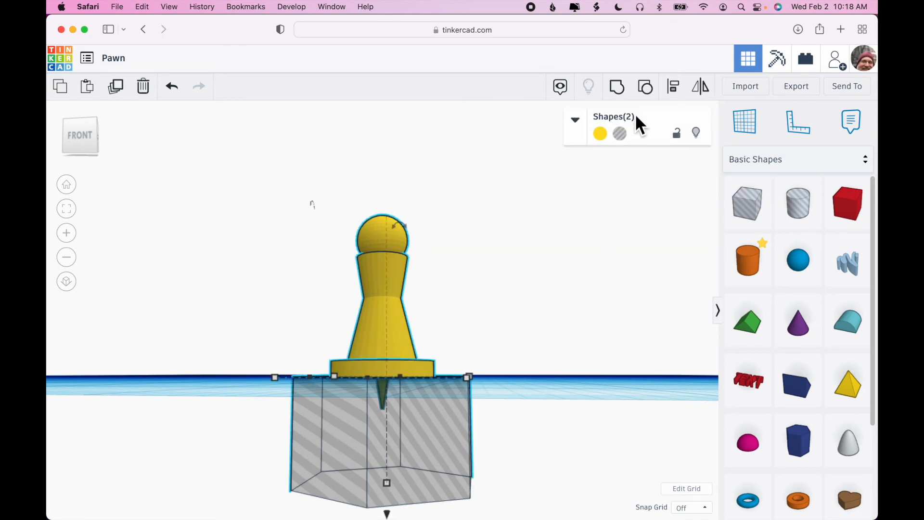
left_click(617, 89)
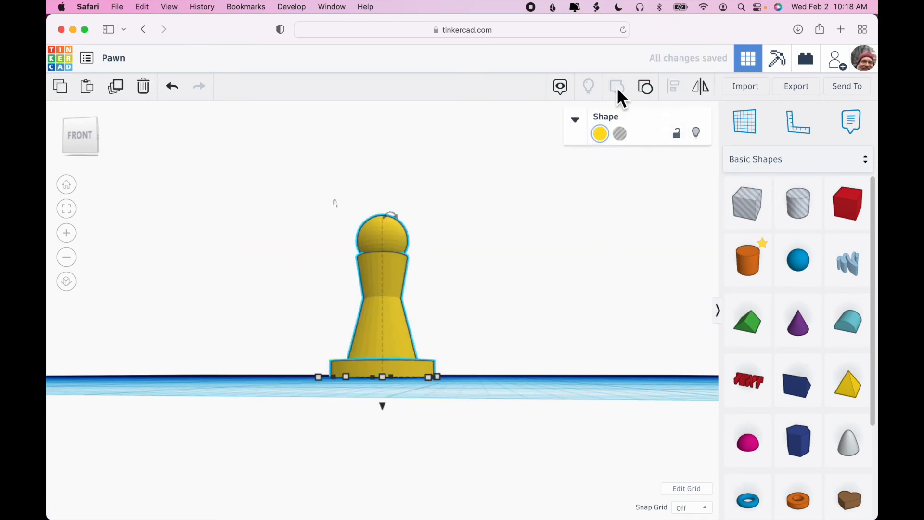
right_click_drag(559, 329, 535, 367)
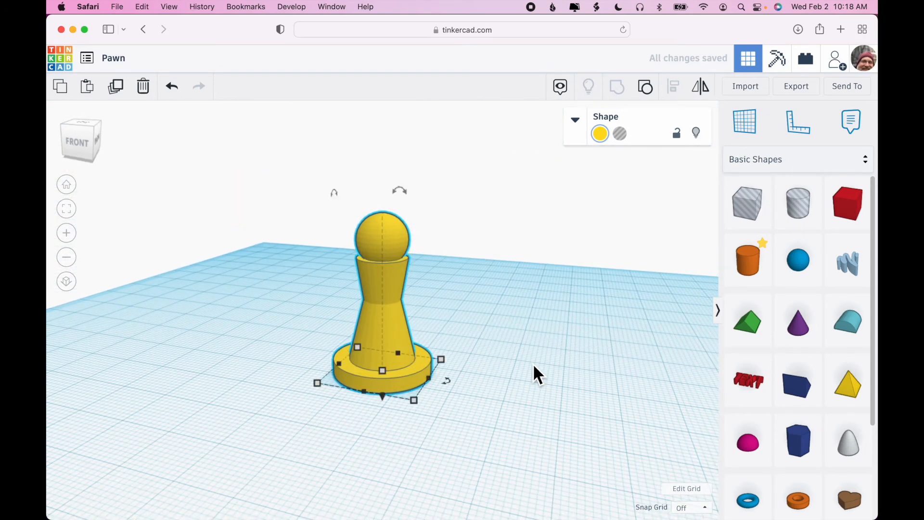
- Export everything in the design as an STL file for 3D printing
left_click(538, 376)
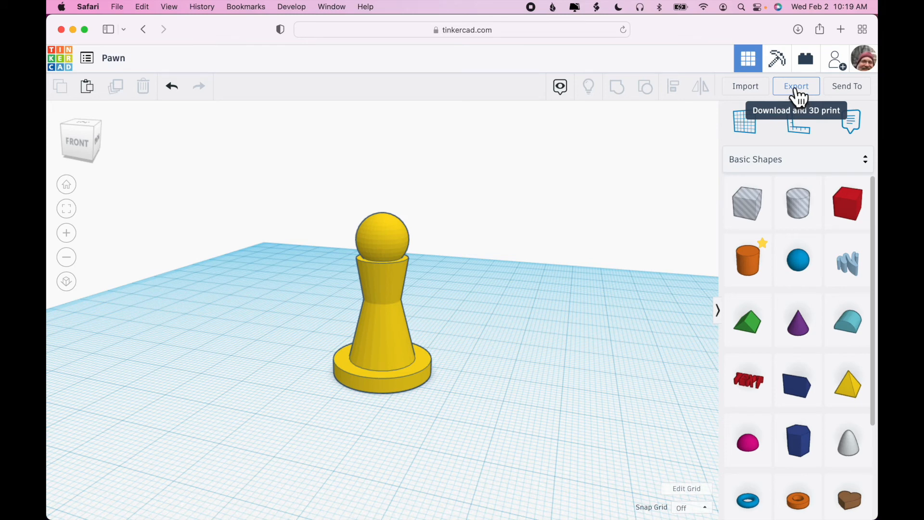
left_click(797, 91)
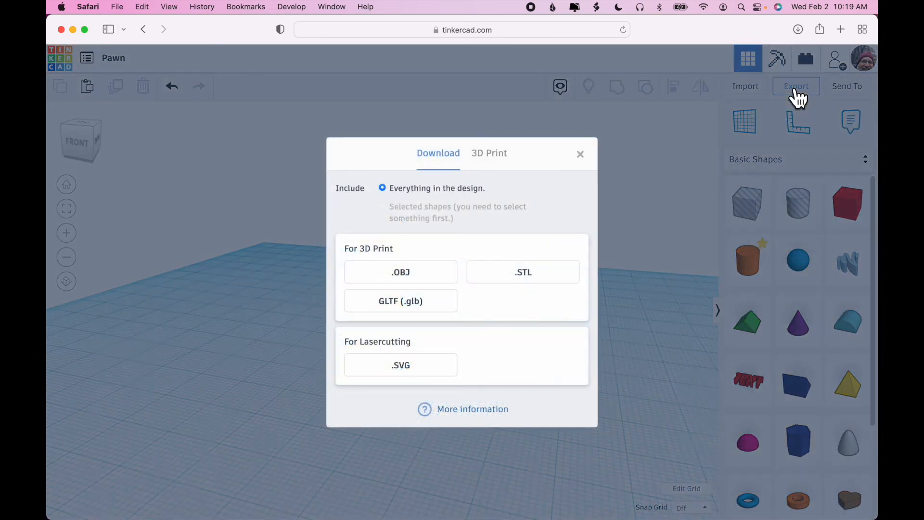
left_click(551, 274)
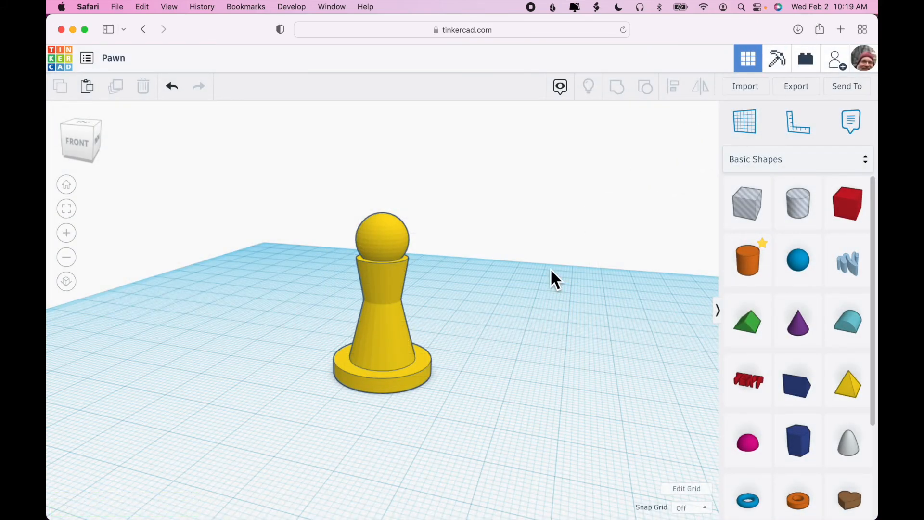
- Switch to Finder and examine the exported Pawn-2.stl in the Downloads folder, rotating its preview upright
key("super+Tab")
key("super+Tab")
key("super+Tab")
key("super+Tab")
key("super+Tab")
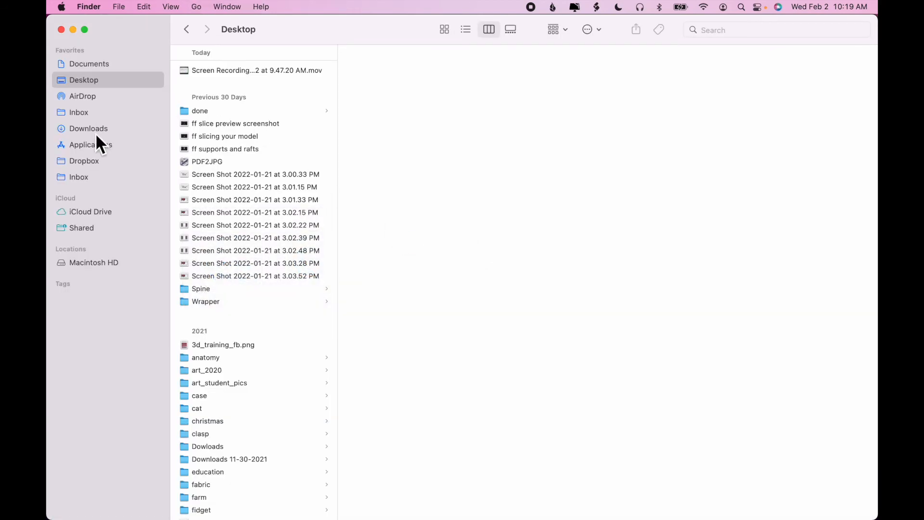
left_click(96, 135)
left_click(212, 87)
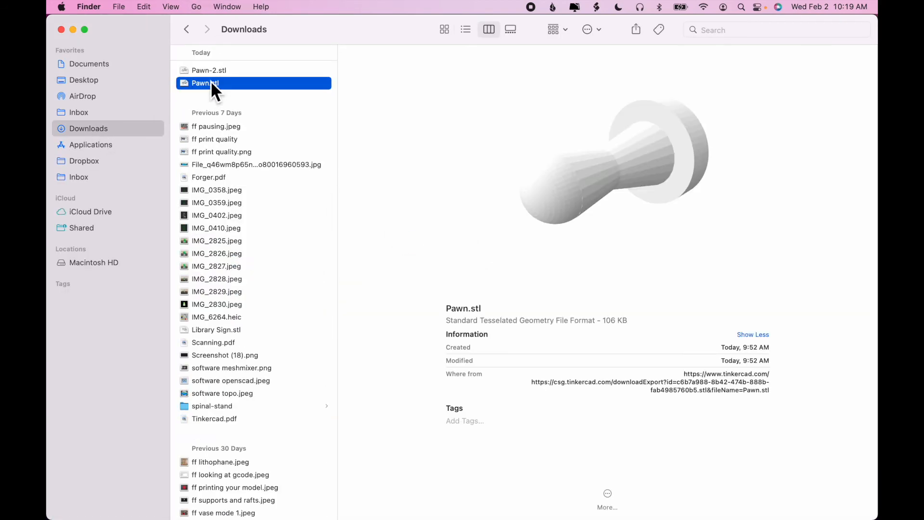
left_click(211, 71)
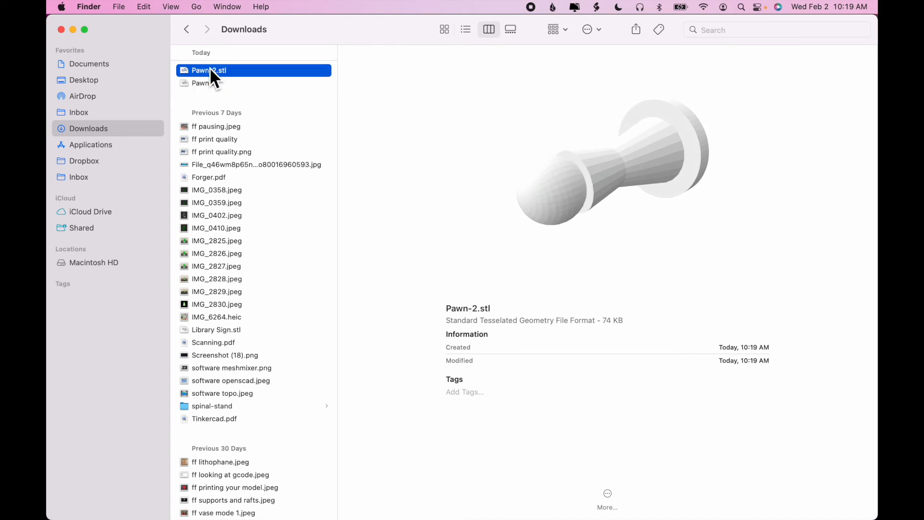
left_click_drag(554, 201, 601, 112)
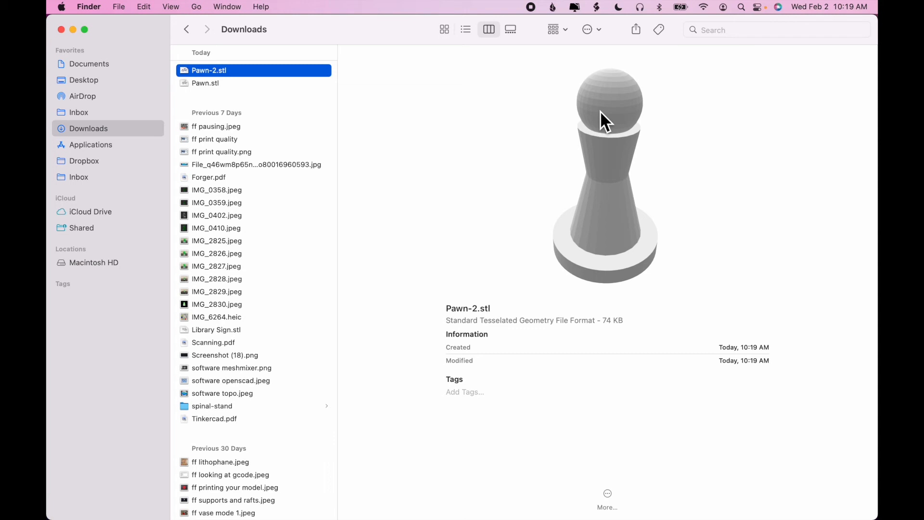
- Switch to FlashPrint and load Pawn-2.stl from the Downloads folder onto the build plate
key("super+space")
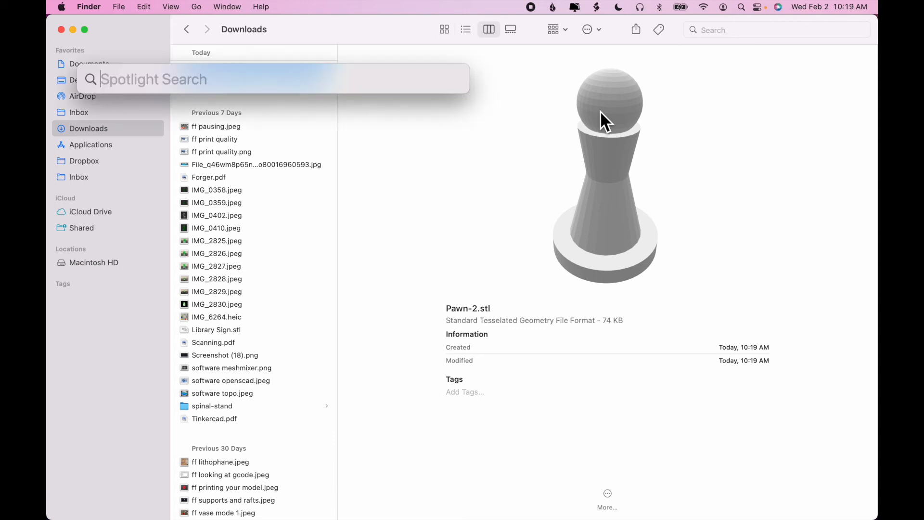
type("fla")
key("Return")
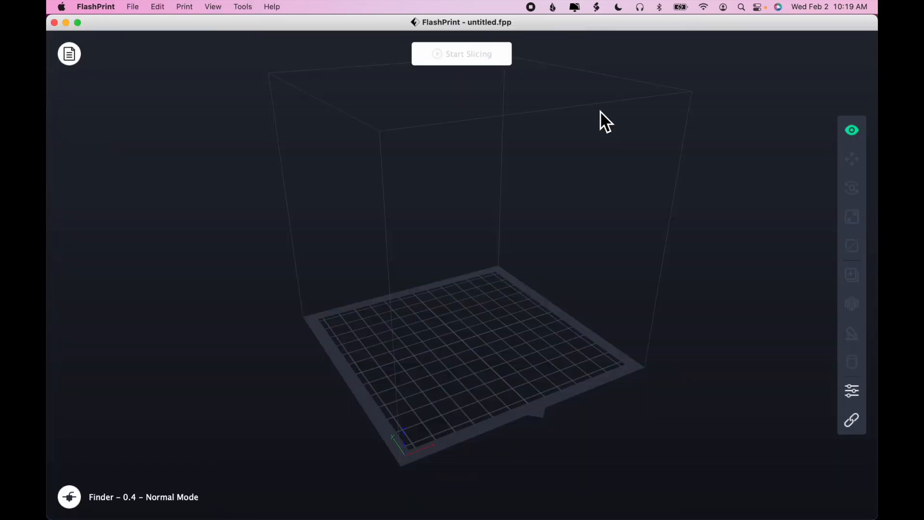
left_click(139, 7)
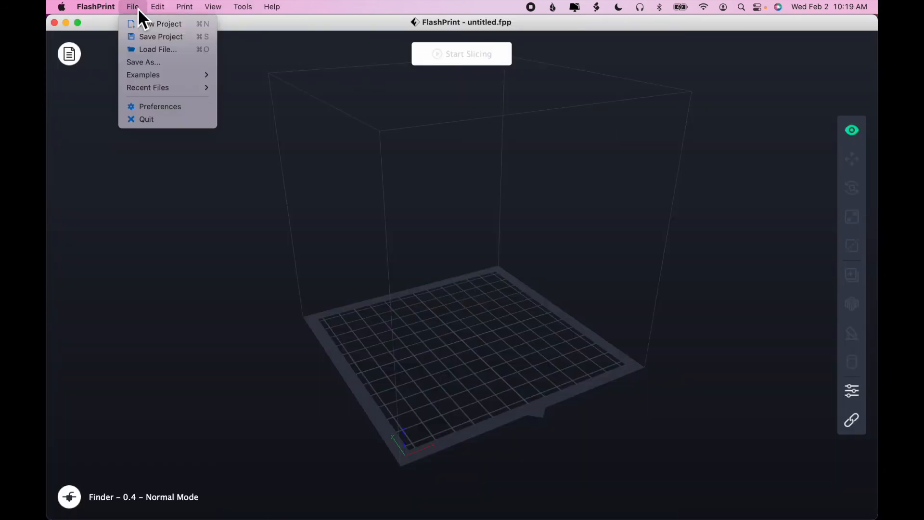
left_click(151, 48)
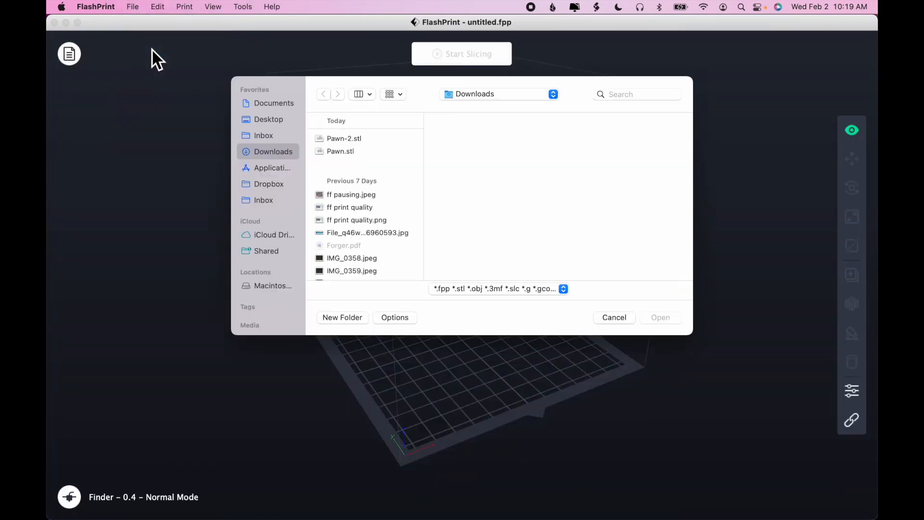
left_click(355, 142)
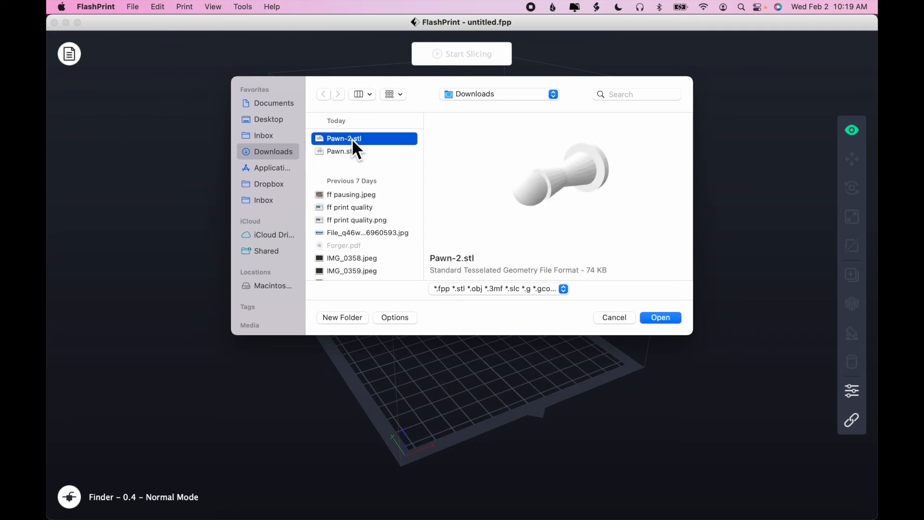
double_click(352, 139)
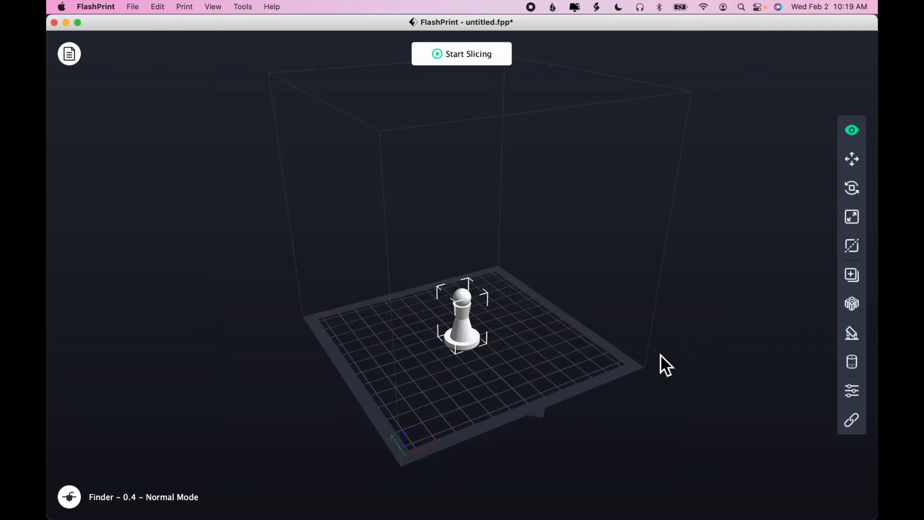
- Check the pawn's flat underside on the build plate and slice it with Flashforge-PLA and the Standard profile
scroll(660, 354, "up", 3)
scroll(660, 354, "down", 1)
right_click_drag(542, 339, 565, 299)
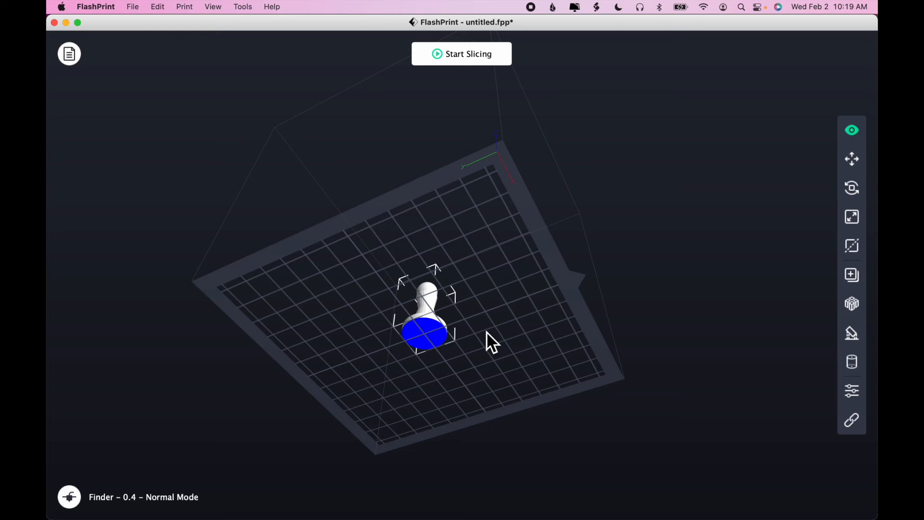
right_click_drag(528, 338, 499, 382)
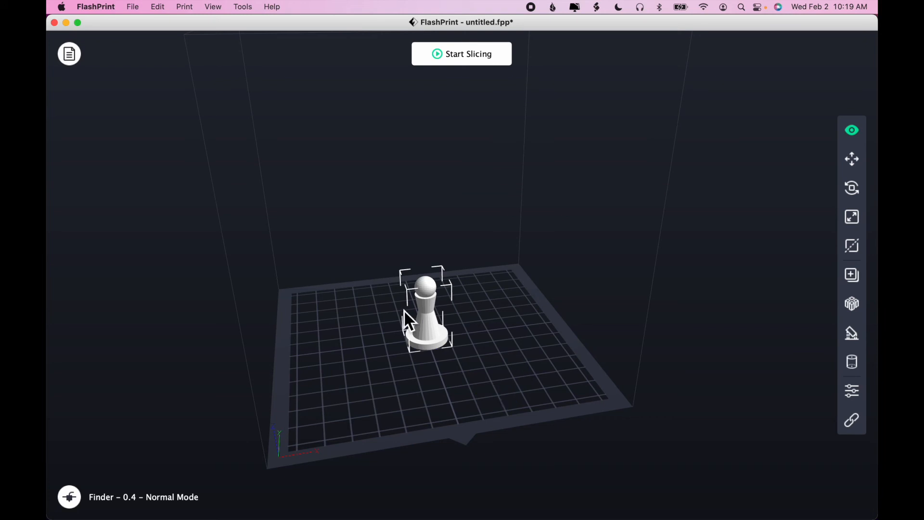
left_click(469, 56)
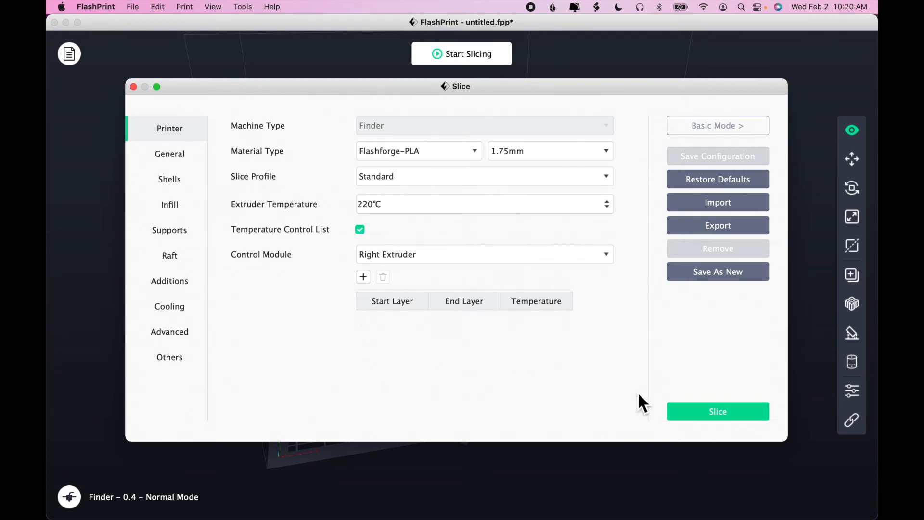
left_click(703, 412)
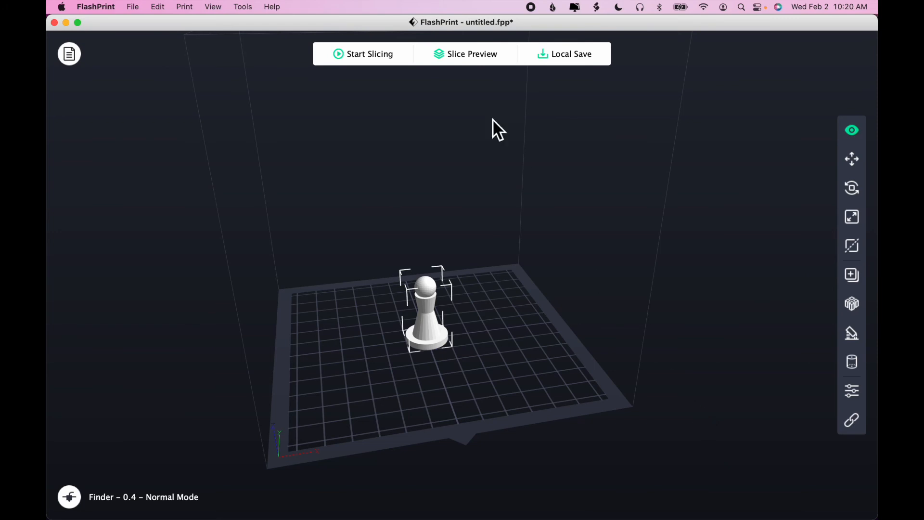
- Preview the sliced pawn, running back through its layers to examine the inside and returning to the full model
left_click(469, 53)
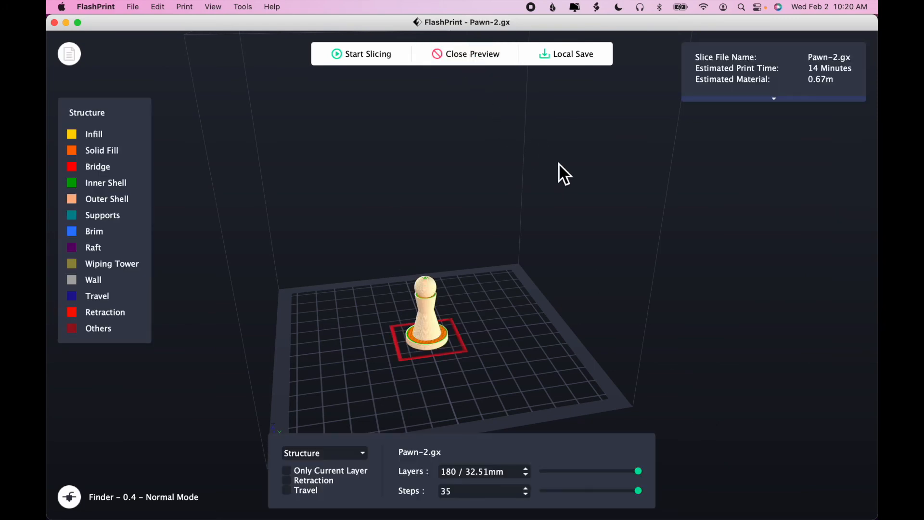
scroll(559, 163, "up", 3)
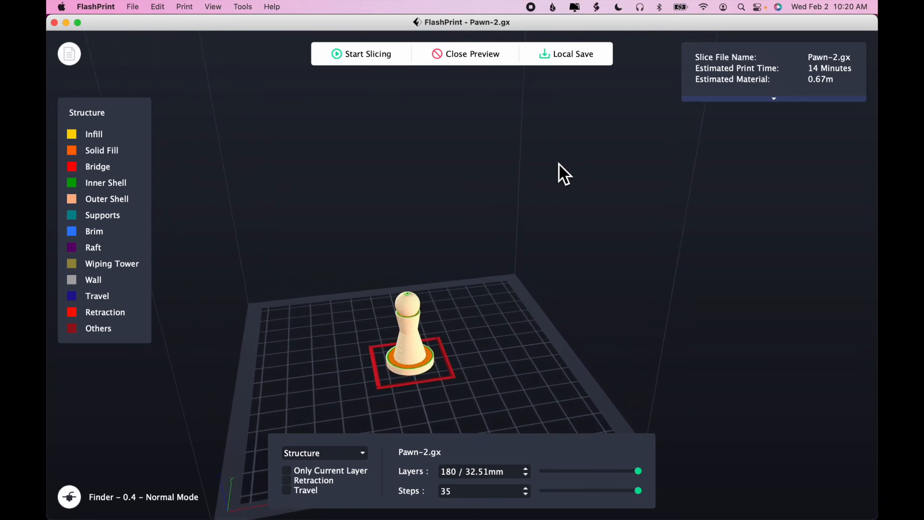
scroll(558, 163, "down", 1)
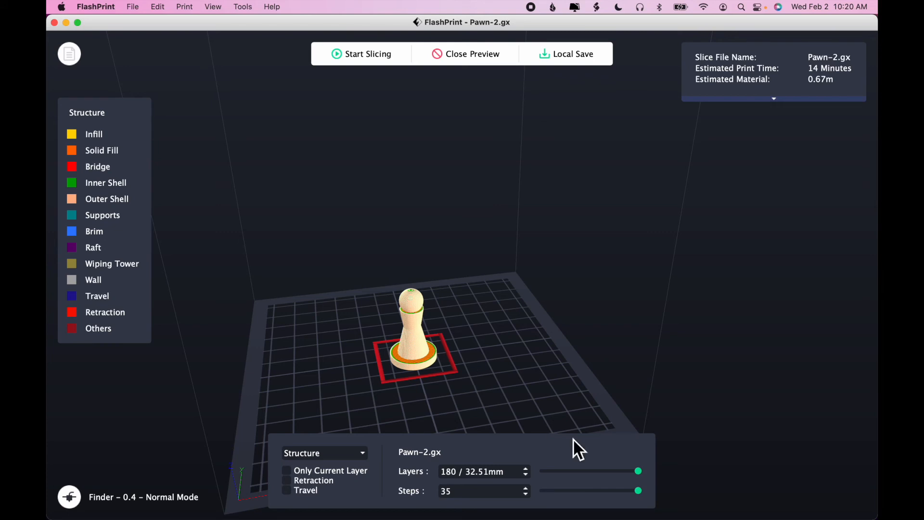
left_click_drag(642, 473, 582, 474)
left_click_drag(602, 355, 605, 333)
left_click_drag(583, 470, 644, 458)
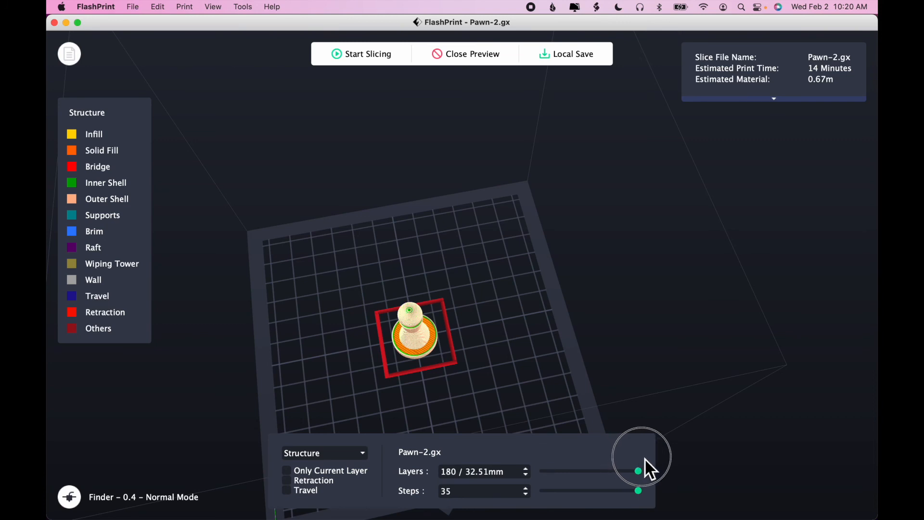
left_click(640, 296)
left_click_drag(640, 296, 642, 267)
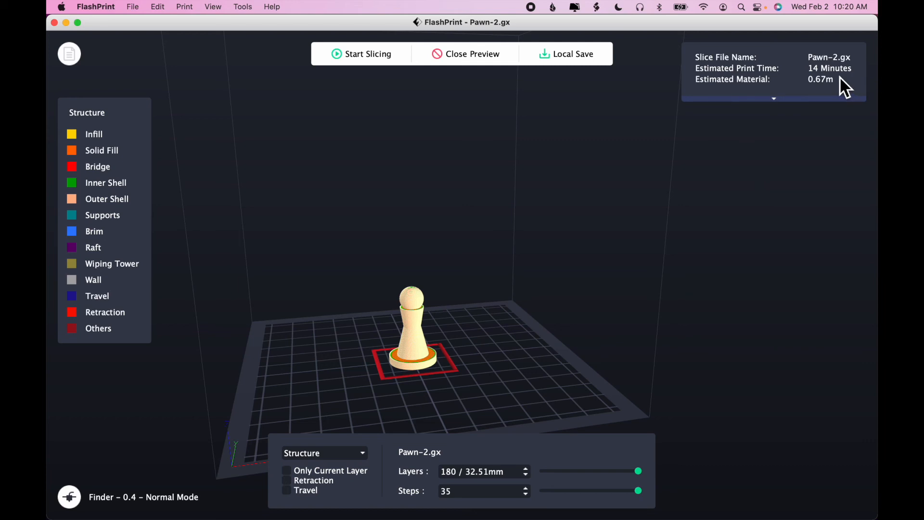
- Save the sliced pawn locally as Pawn-2 in .gx format in the Downloads folder
left_click(580, 57)
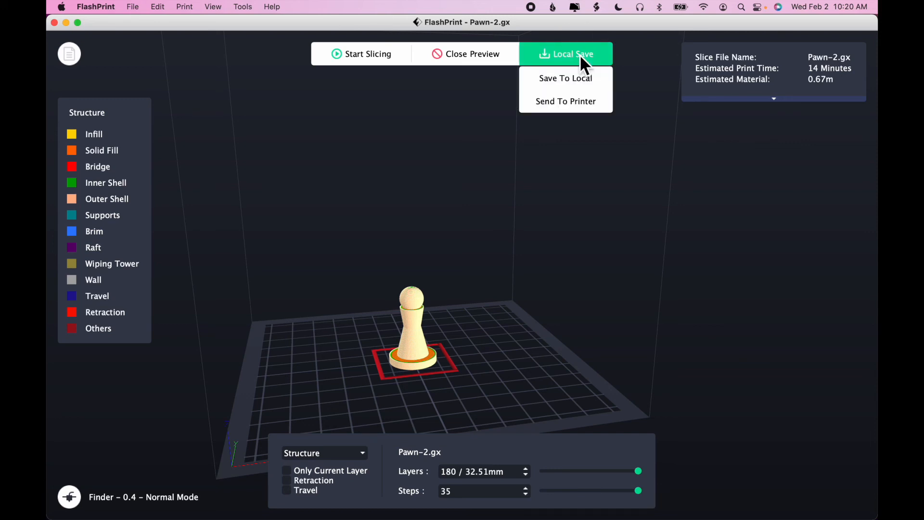
left_click(596, 82)
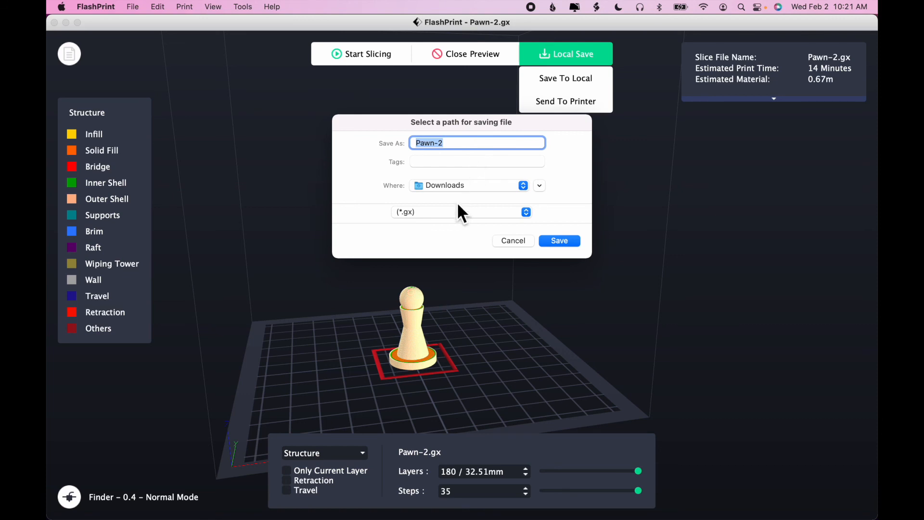
left_click(555, 243)
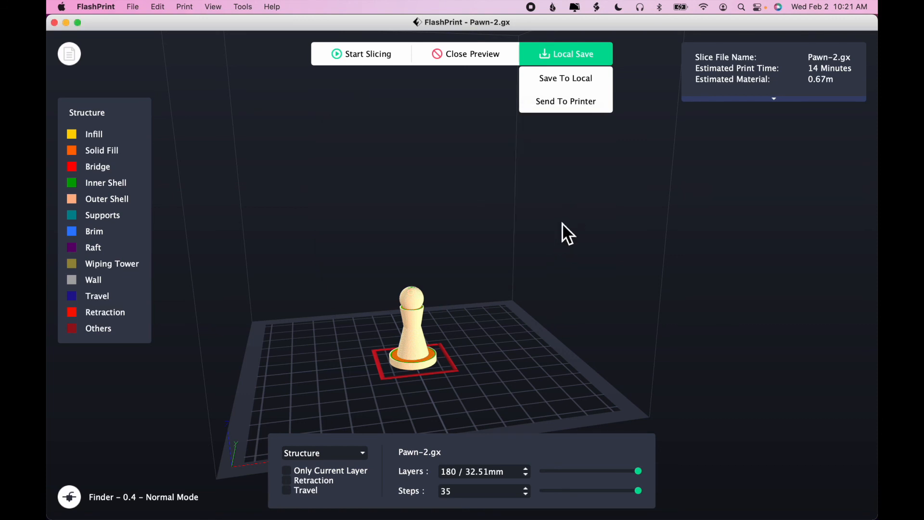
left_click(576, 58)
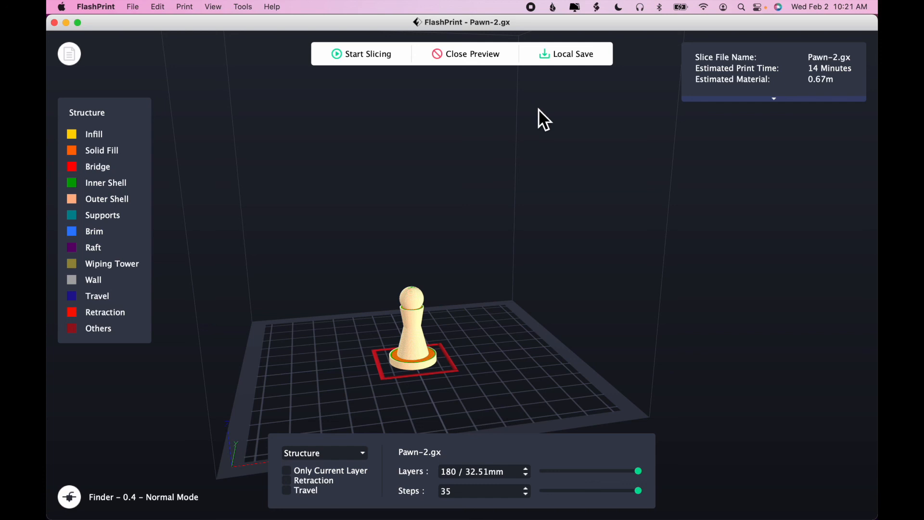
- Switch to Tinkercad in Safari and download a picture of the pawn design locally
key("super+Tab")
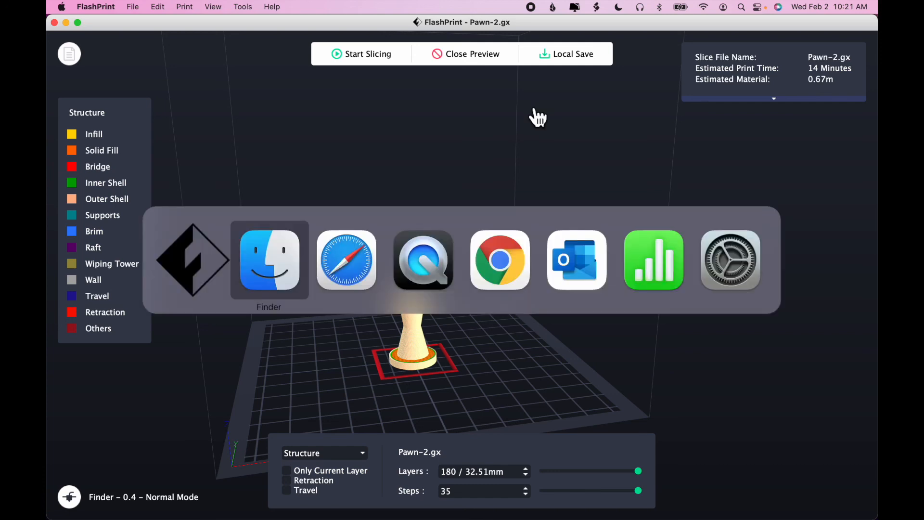
key("super+Tab")
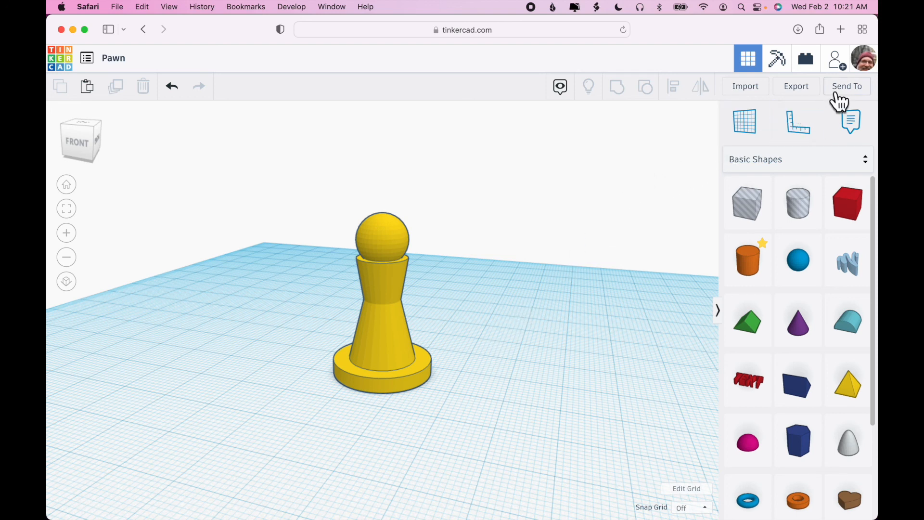
left_click(844, 99)
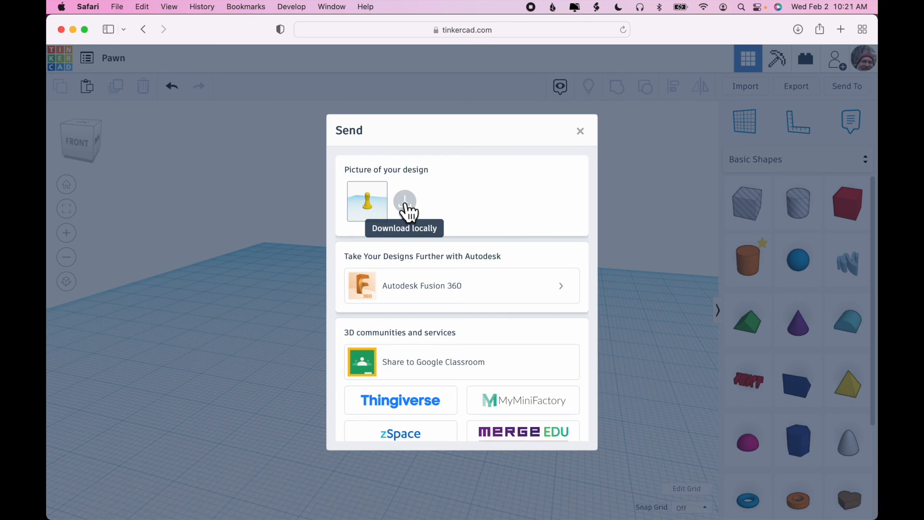
left_click(405, 202)
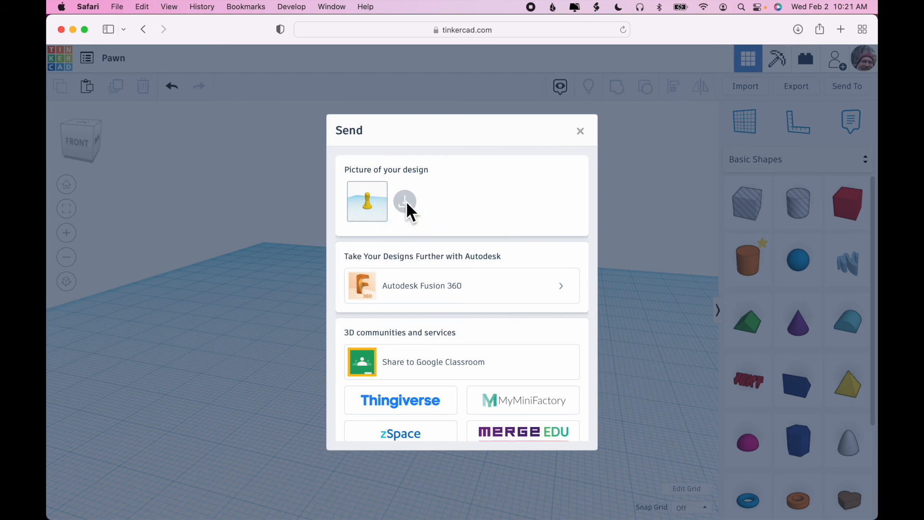
left_click(580, 132)
- Switch to Finder to view the downloaded Pawn.png, and return to FlashPrint
key("super+Tab")
key("super+Tab")
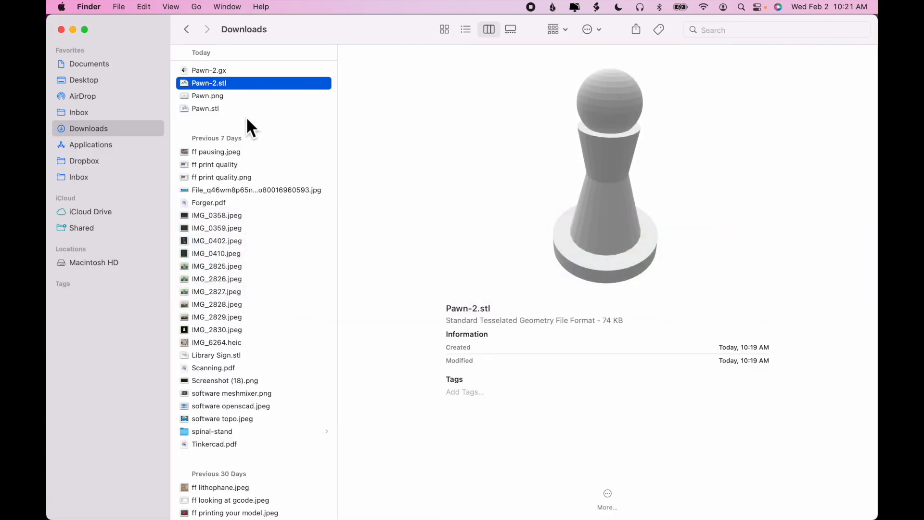
left_click(221, 96)
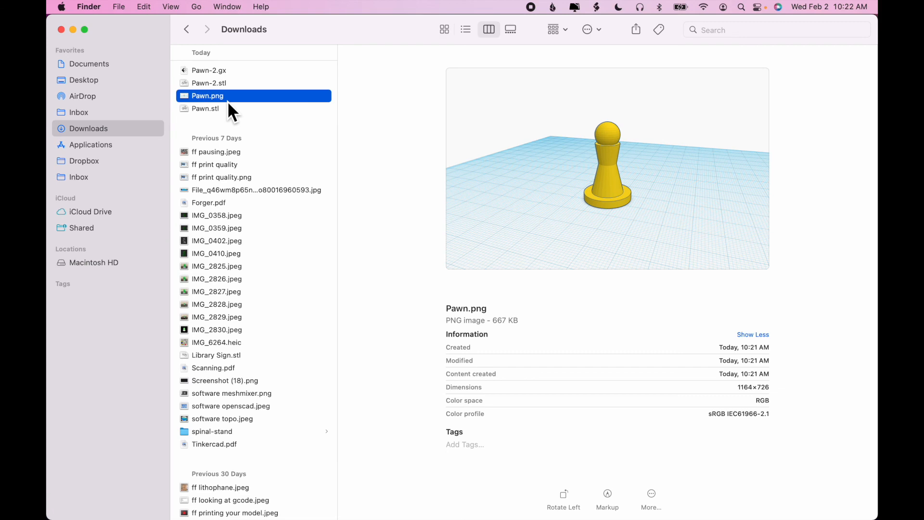
key("super+Tab")
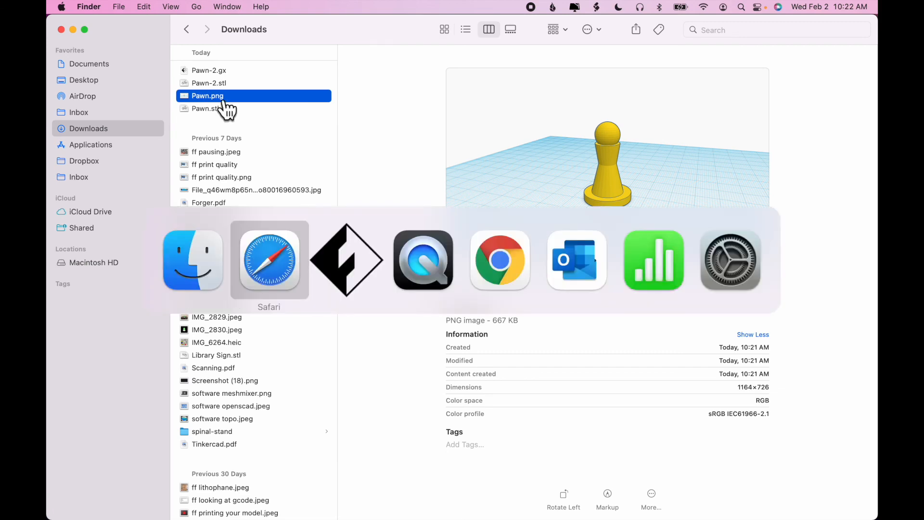
key("super+Tab")
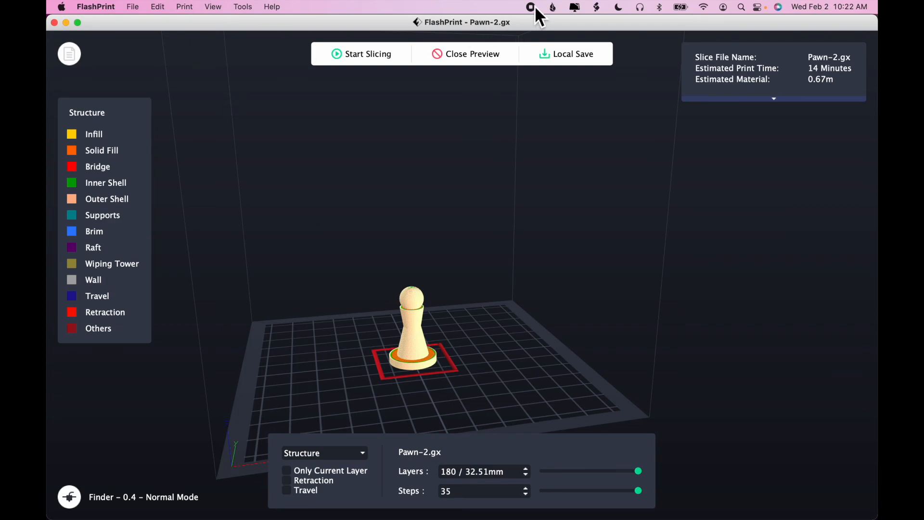